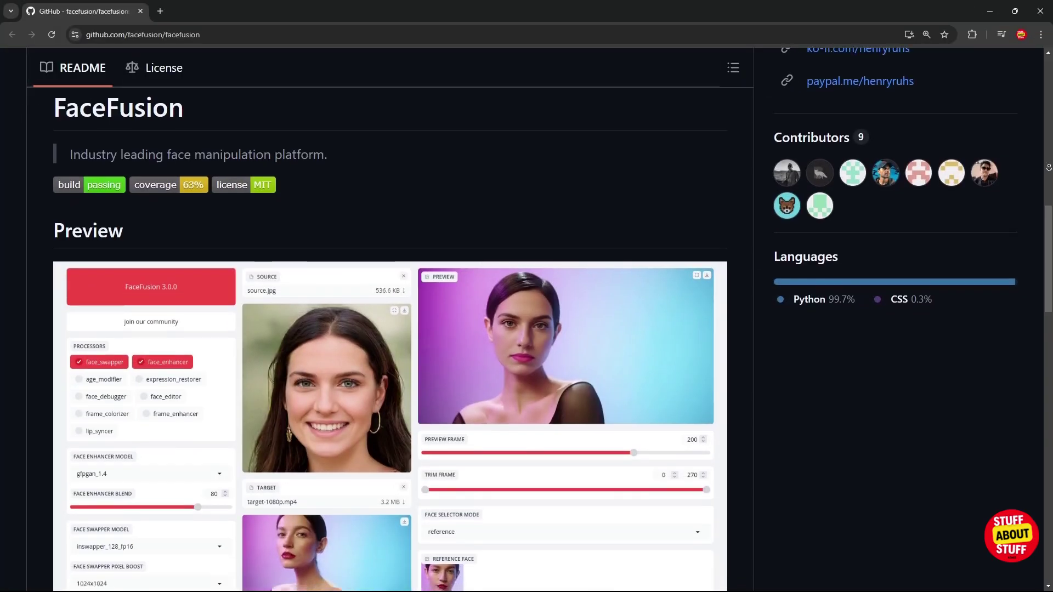
# Scroll the facefusion/facefusion README down to its Usage commands.
pyautogui.scroll(-5, 1048, 184)
pyautogui.scroll(-7, 1047, 184)
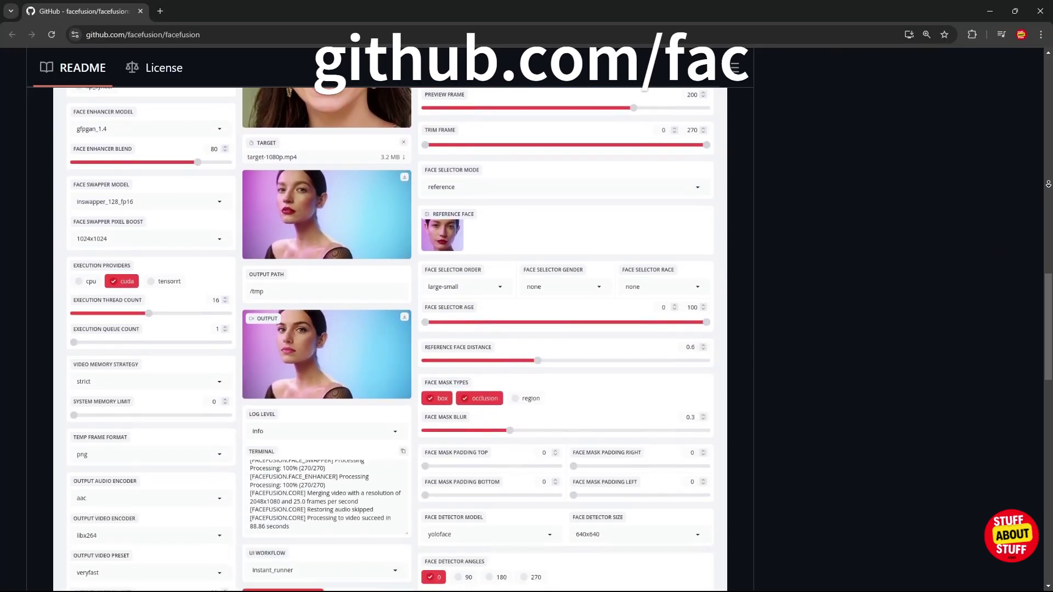
pyautogui.scroll(-7, 1048, 184)
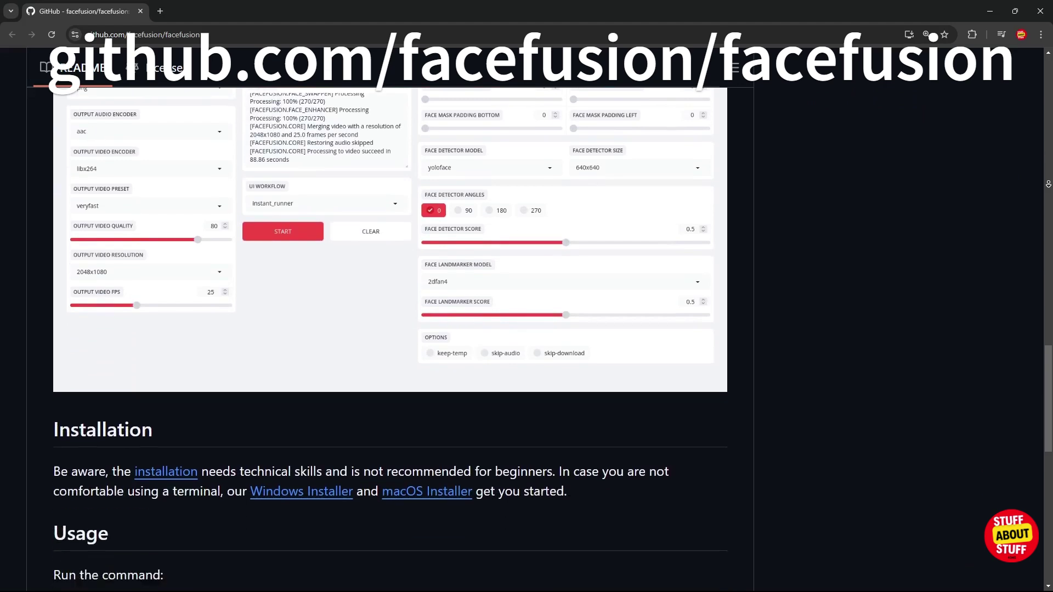
pyautogui.scroll(-7, 1048, 184)
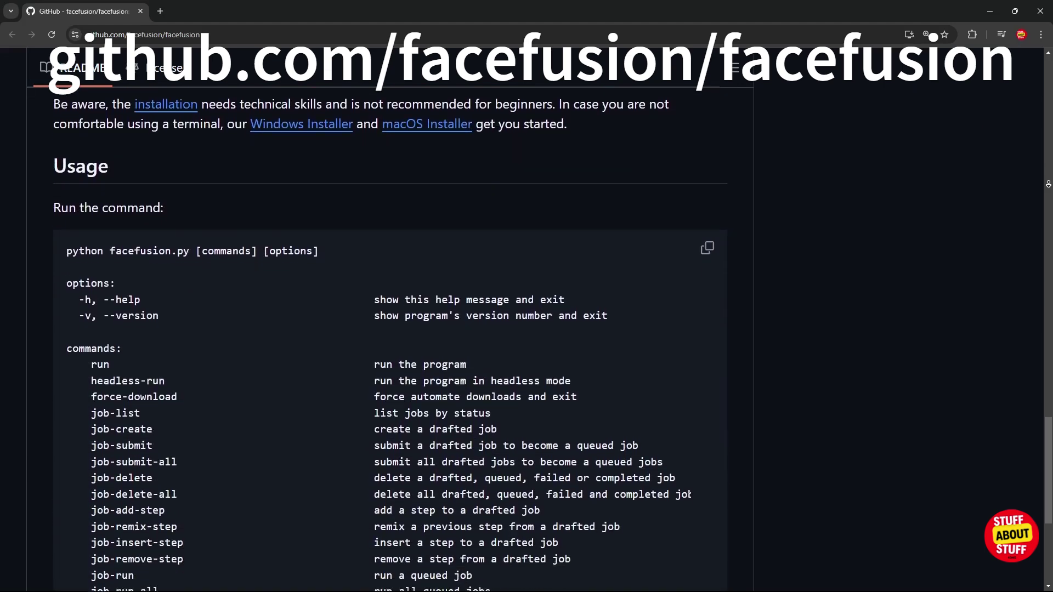
pyautogui.scroll(-1, 1048, 184)
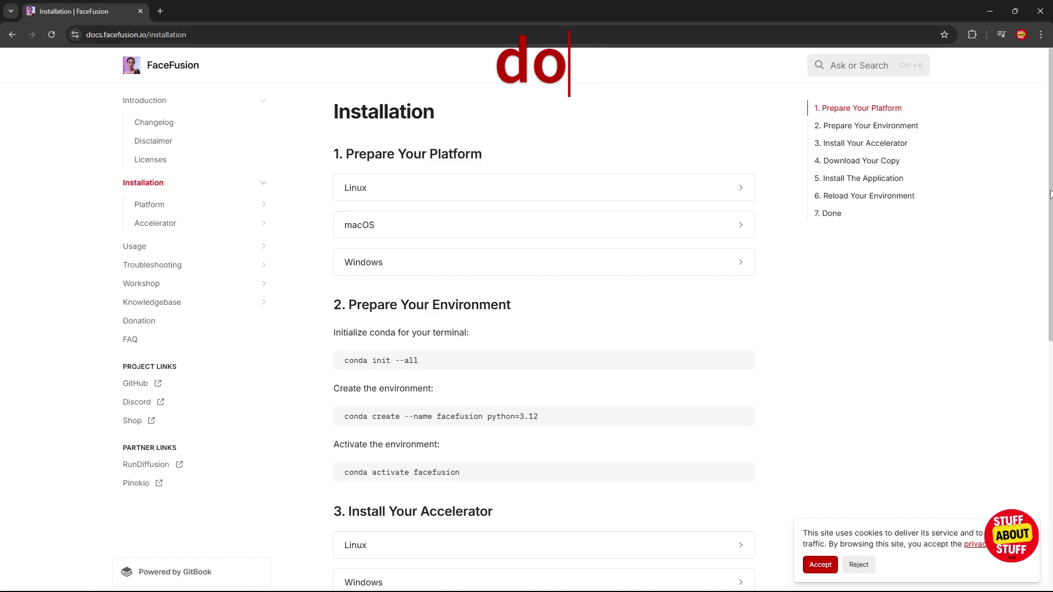
# Download the 64-bit Windows Anaconda3 installer from anaconda.com, skipping registration.
pyautogui.moveTo(1049, 193); pyautogui.dragTo(1049, 413)
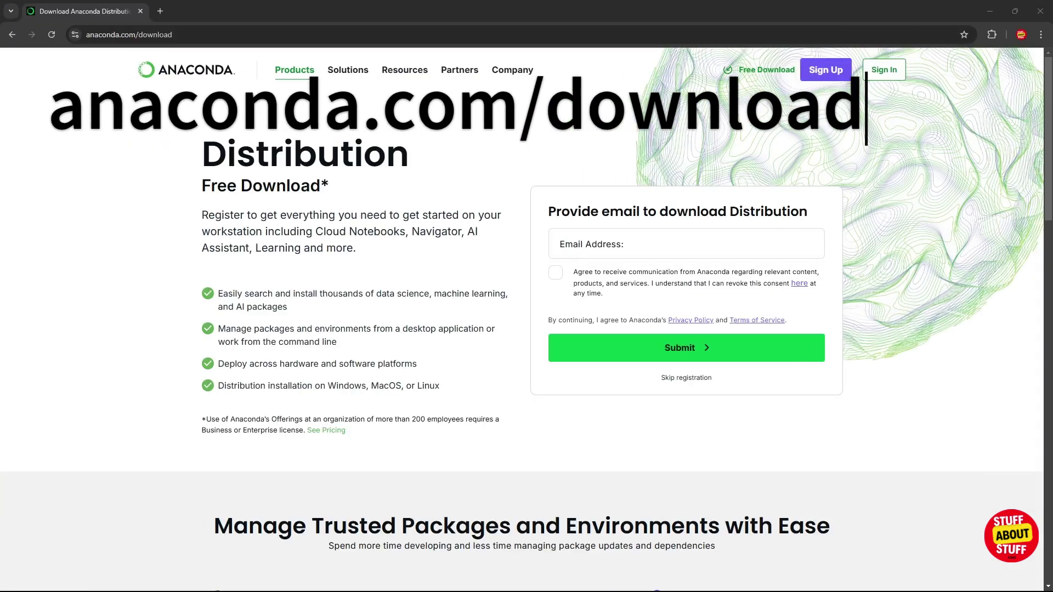
pyautogui.click(686, 384)
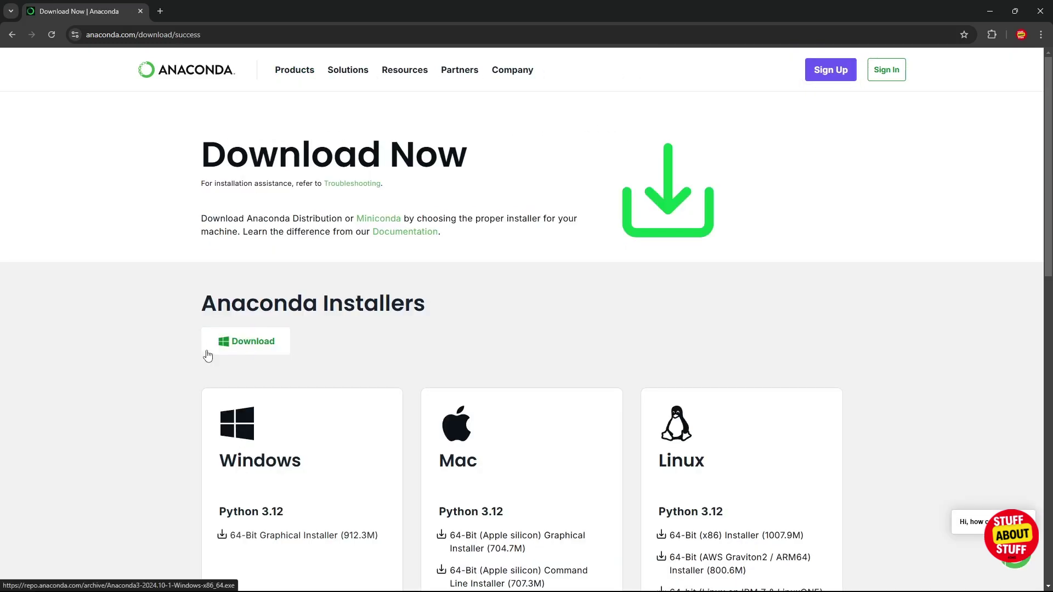
pyautogui.click(208, 354)
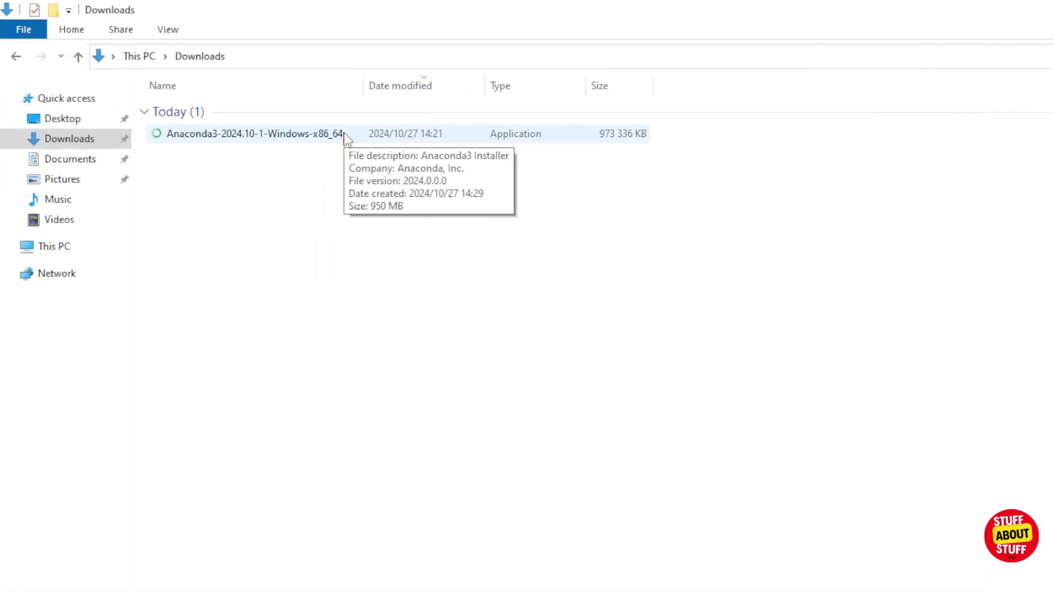
# Run the Anaconda3 installer, accepting the licence and default installation type and location.
pyautogui.doubleClick(346, 135)
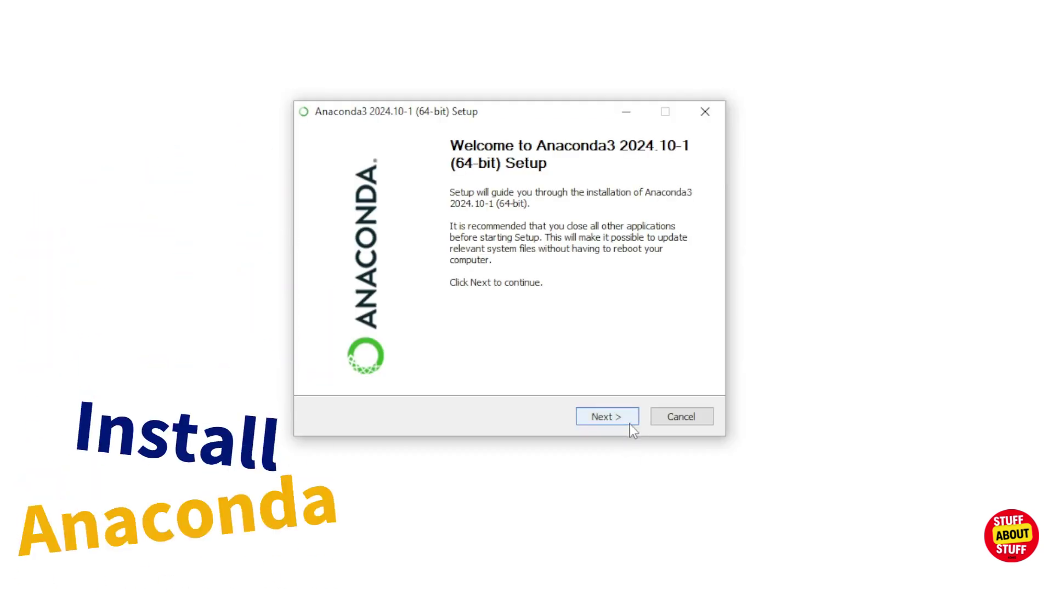
pyautogui.click(629, 424)
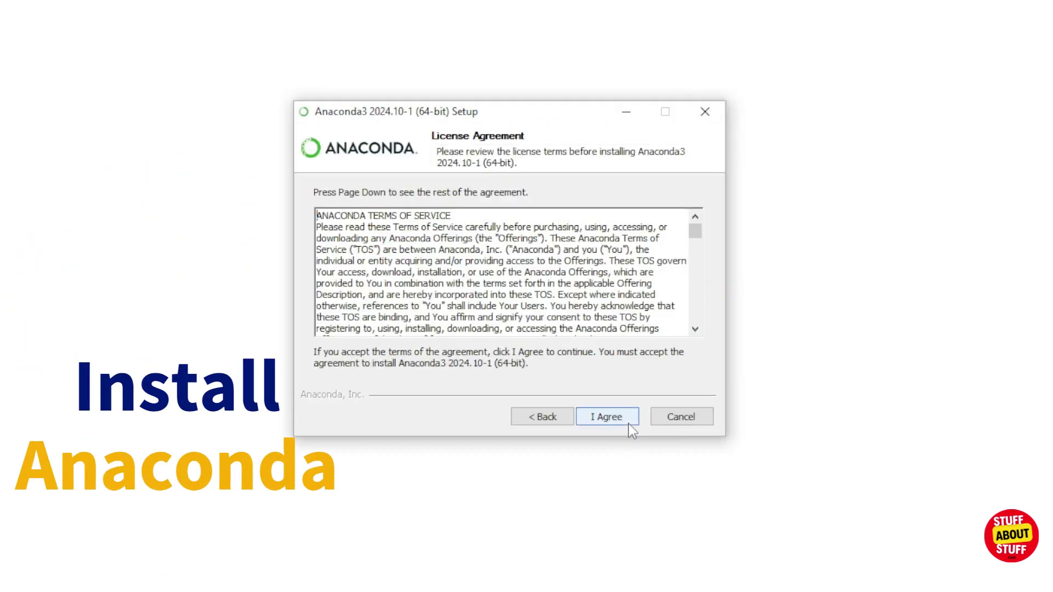
pyautogui.click(631, 424)
pyautogui.click(629, 423)
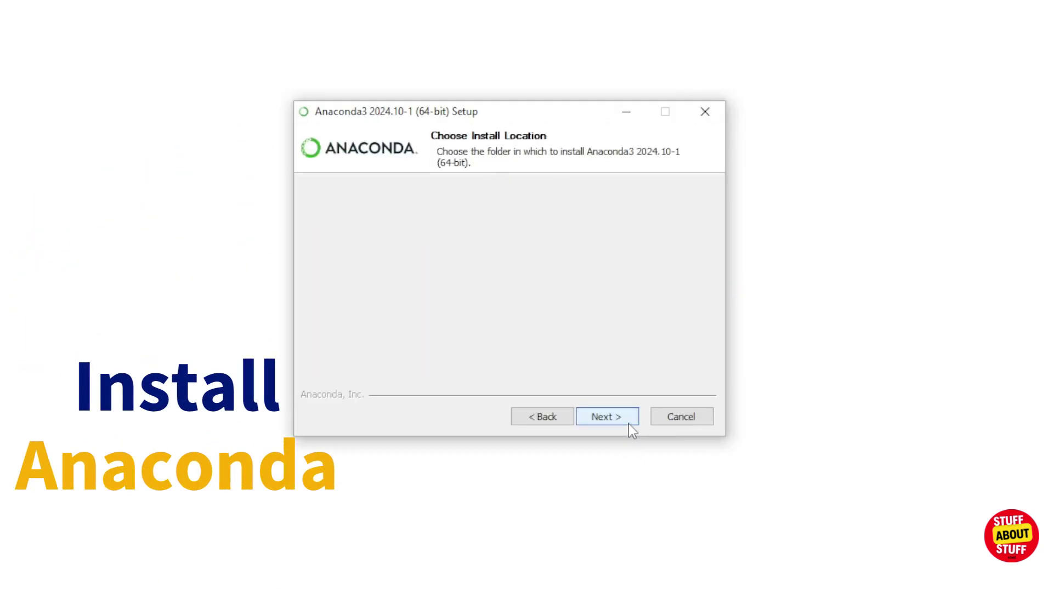
pyautogui.click(630, 424)
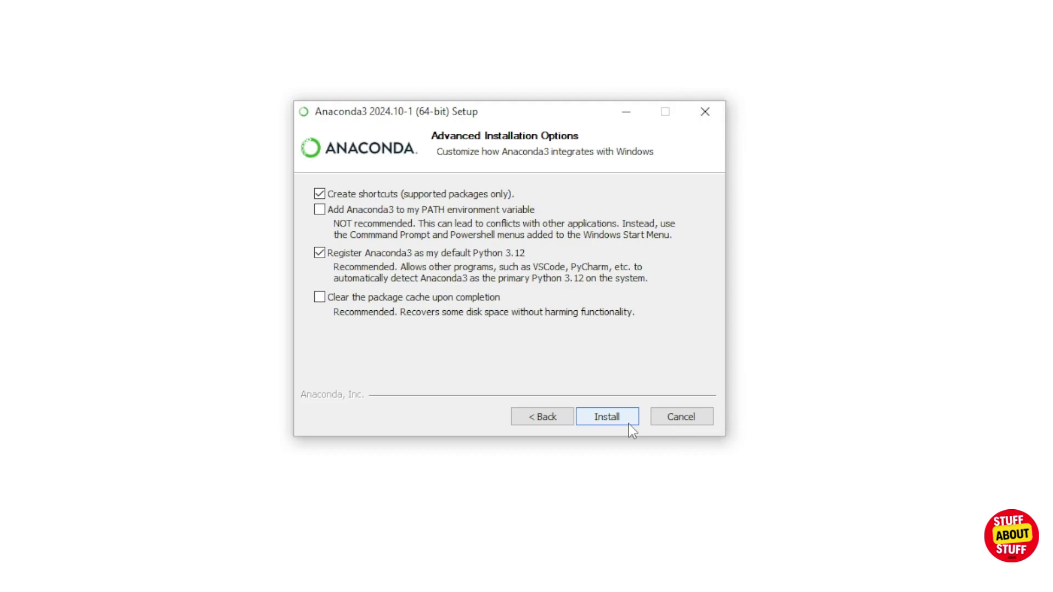
pyautogui.click(630, 423)
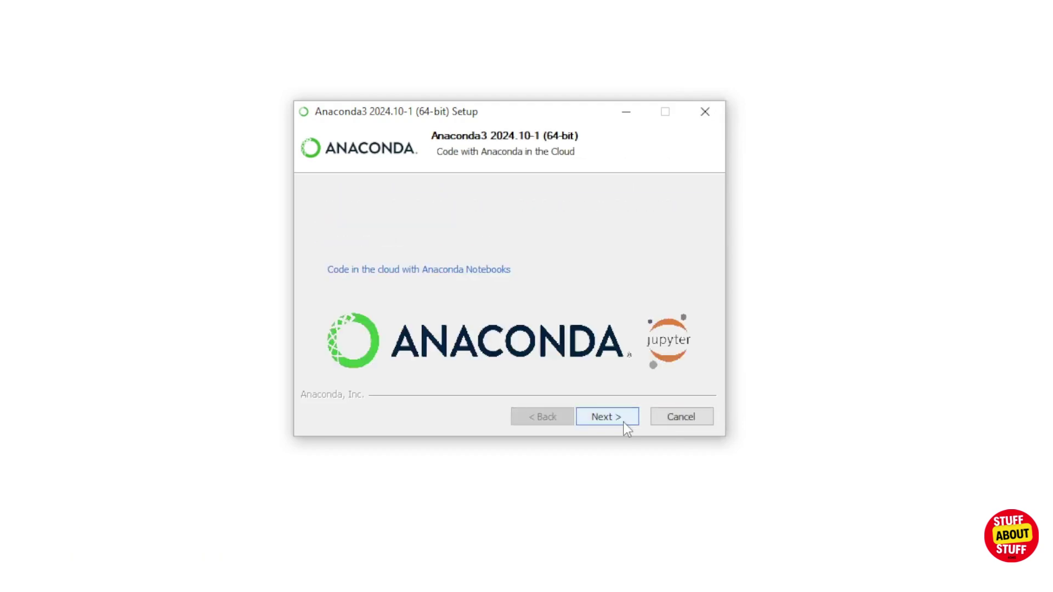
# Finish Anaconda setup with the getting-started guide and Navigator launch options unticked.
pyautogui.click(624, 423)
pyautogui.click(455, 285)
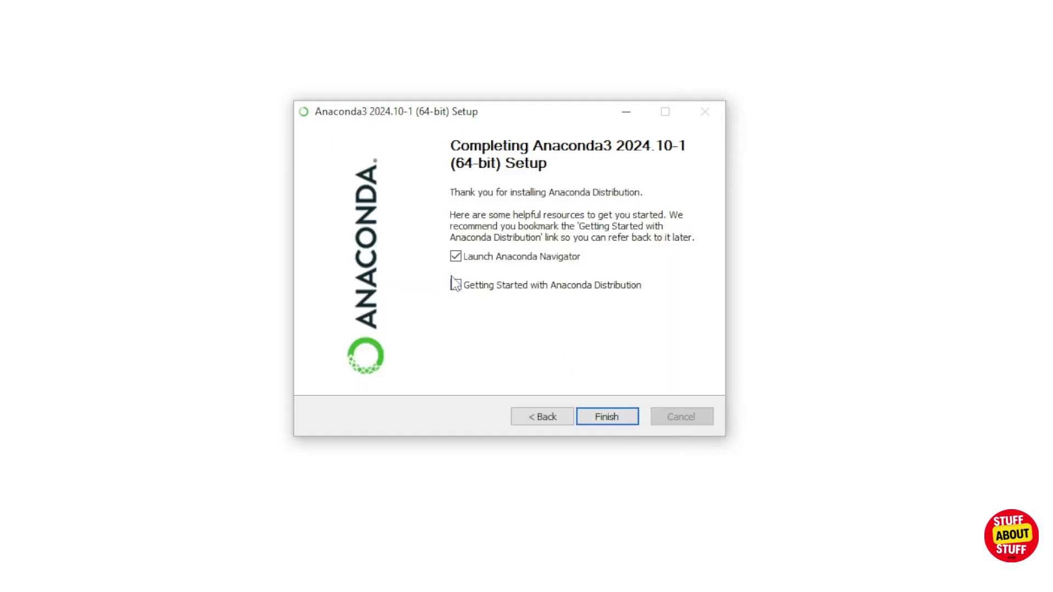
pyautogui.click(455, 257)
pyautogui.click(616, 413)
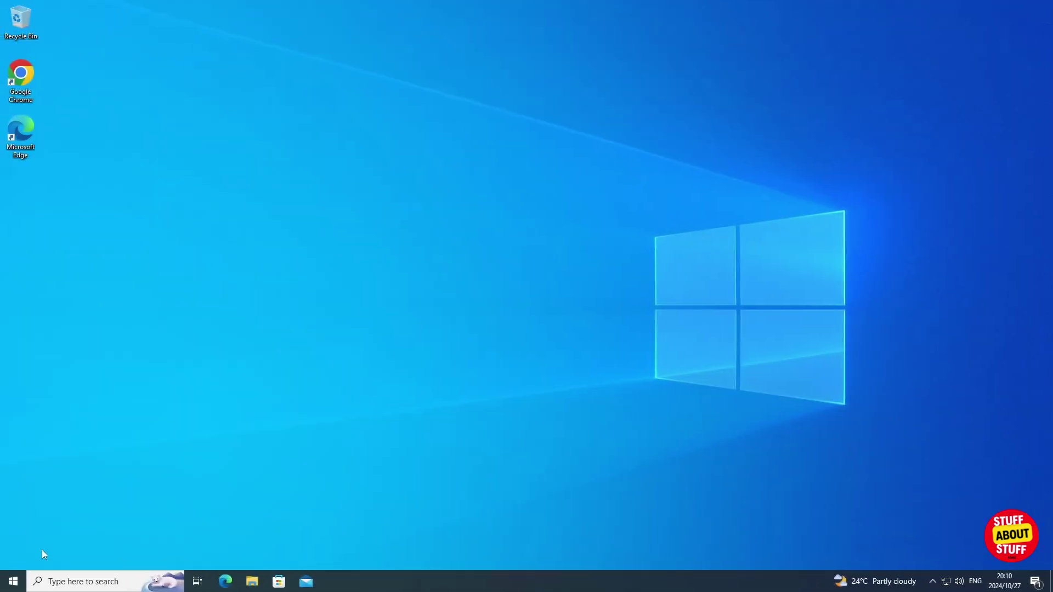
# Search Windows for 'anaconda' and open the Anaconda Prompt best match.
pyautogui.click(50, 582)
pyautogui.write('ana')
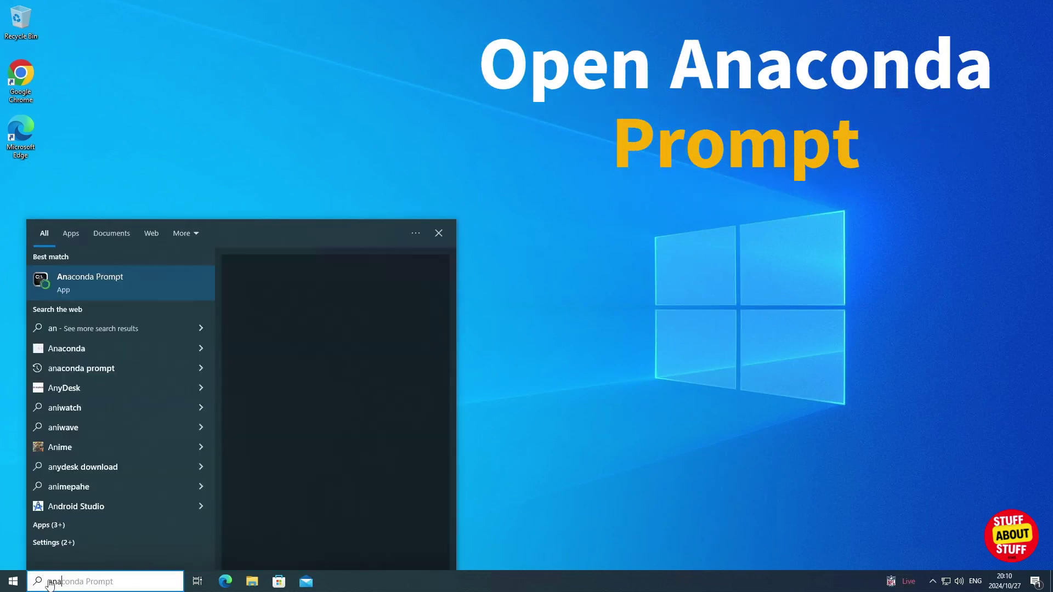
pyautogui.write('conda')
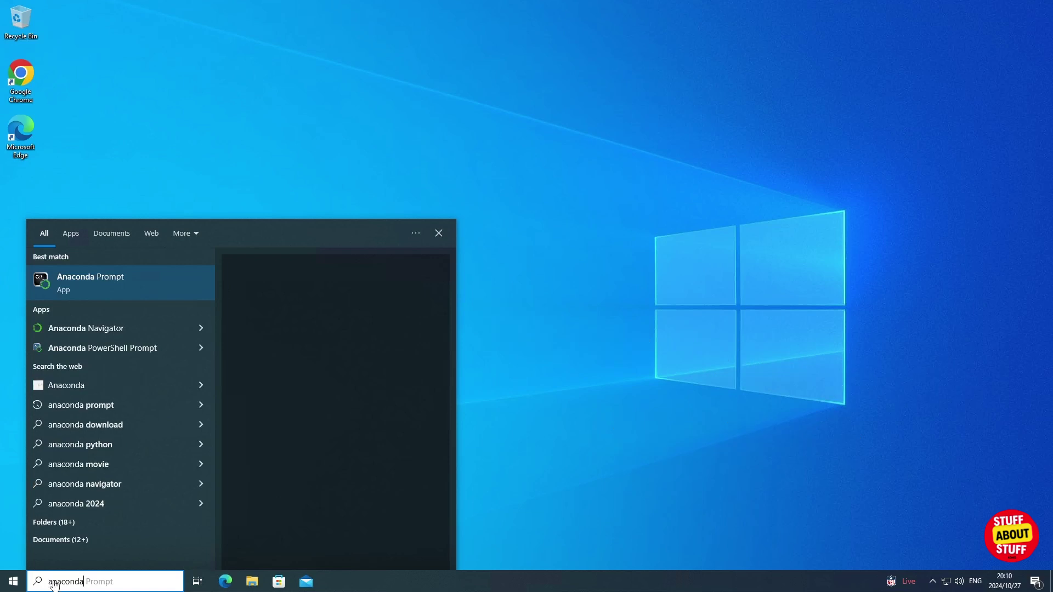
pyautogui.click(193, 288)
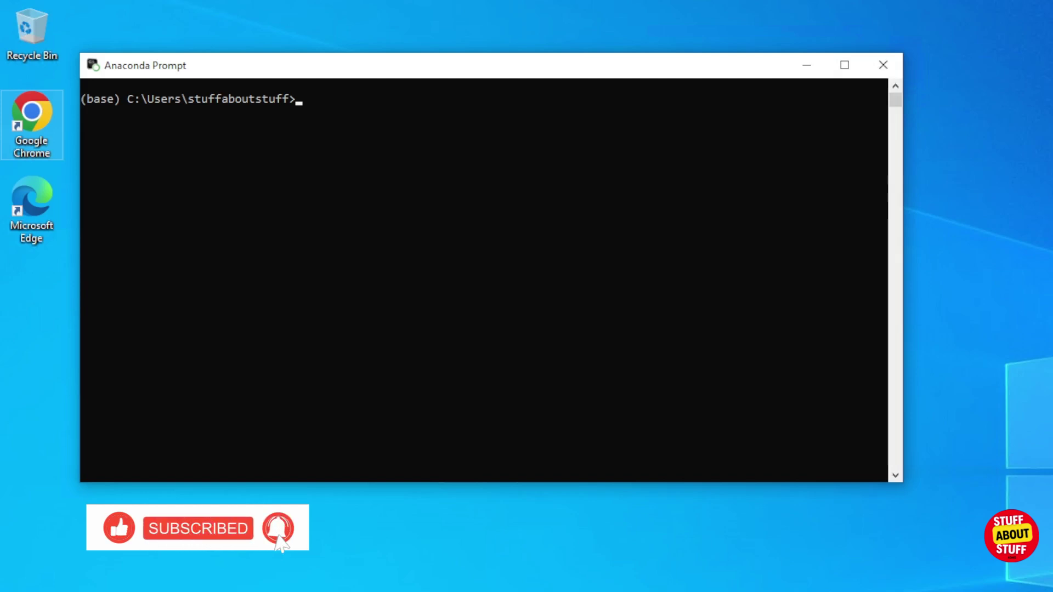
# Create and enter C:\ff3, then stage 'conda create -n facefusion3 python=3.12'.
pyautogui.write('cd\\')
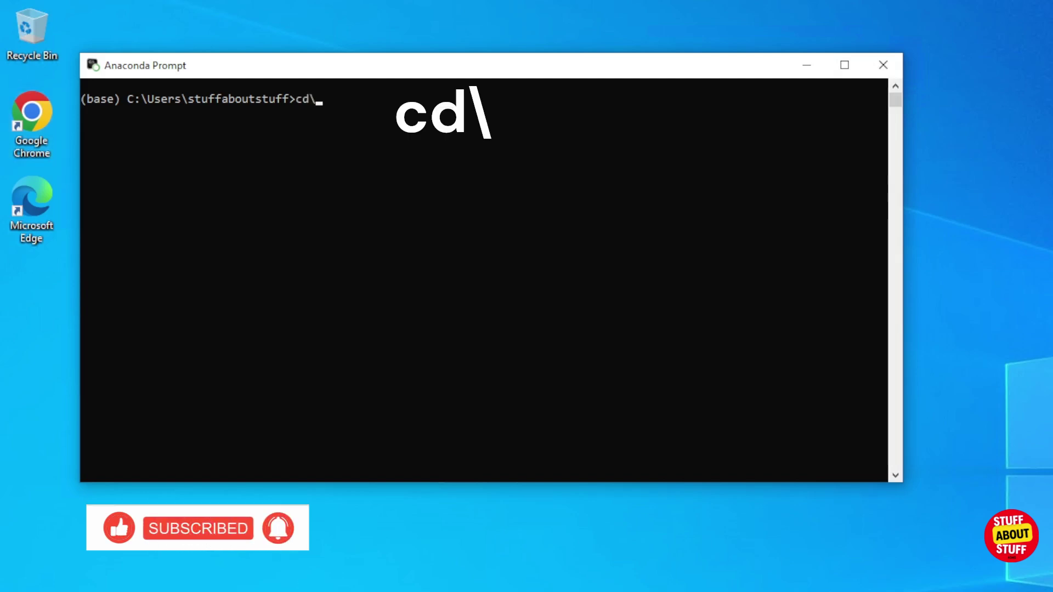
pyautogui.press('Return')
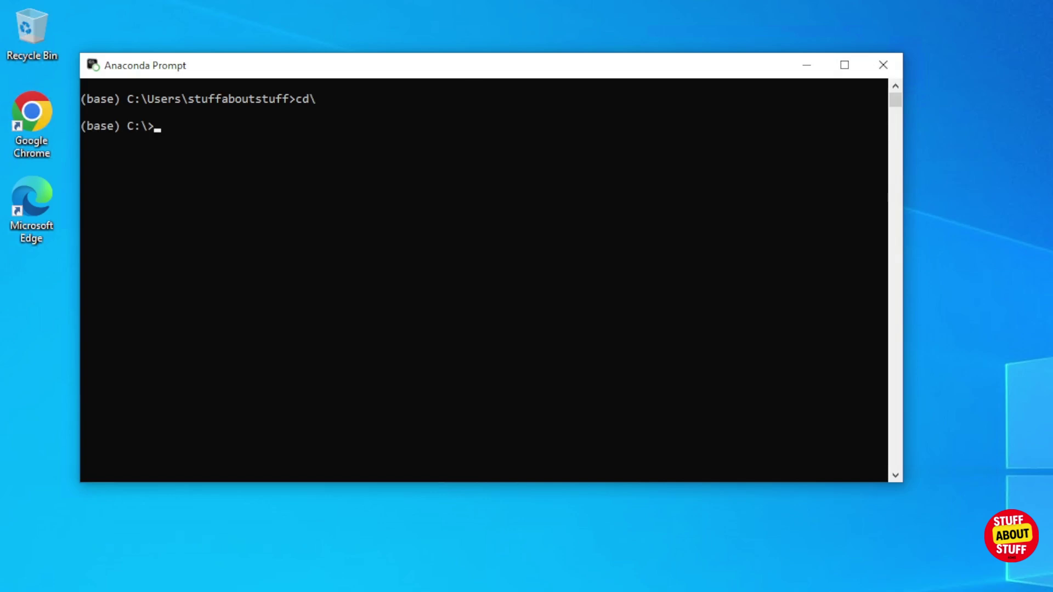
pyautogui.write('mk')
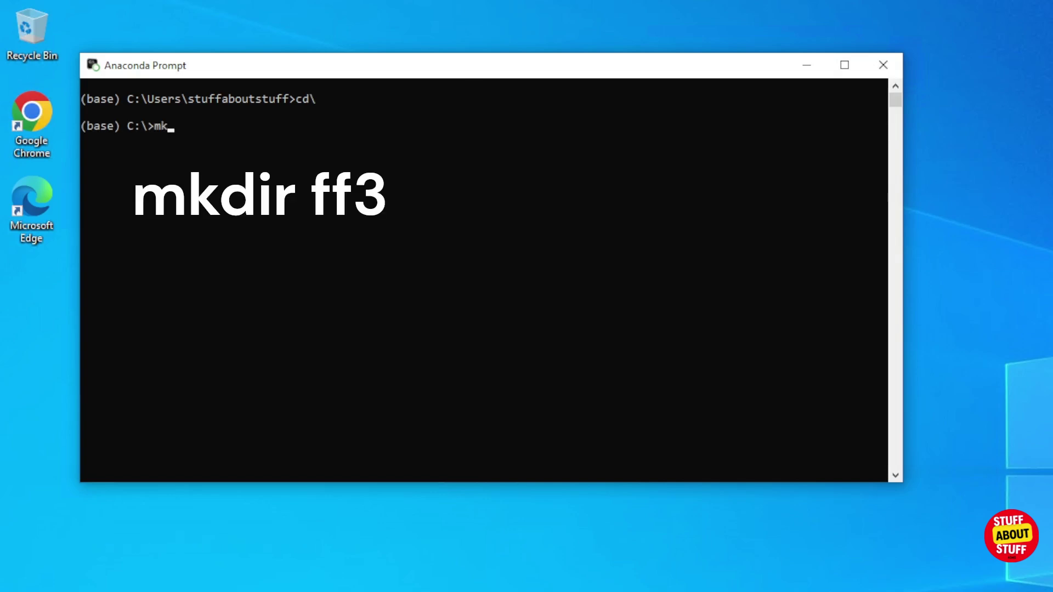
pyautogui.write('dir ff3')
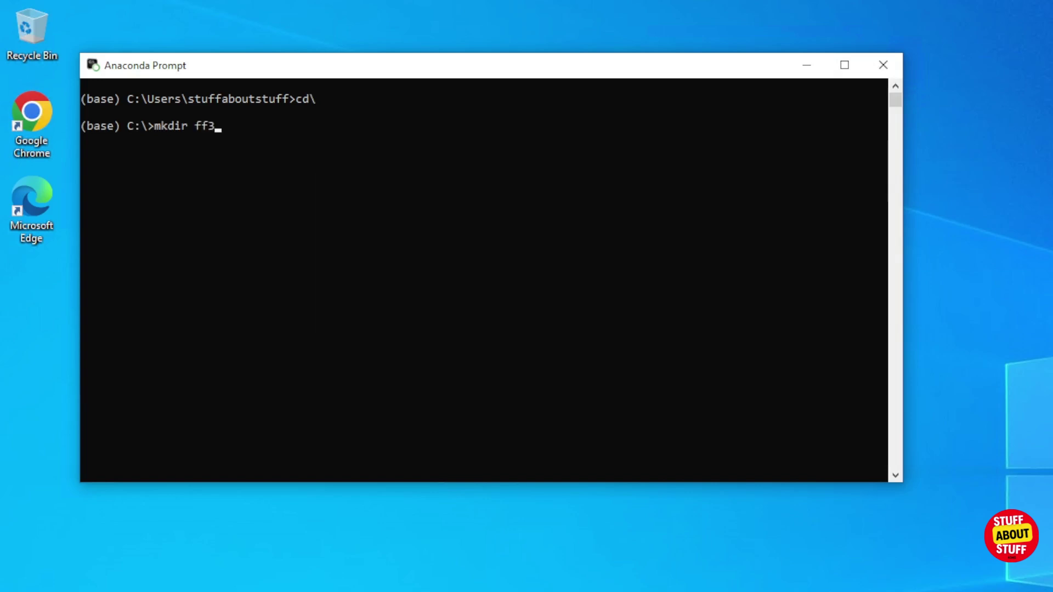
pyautogui.press('Return')
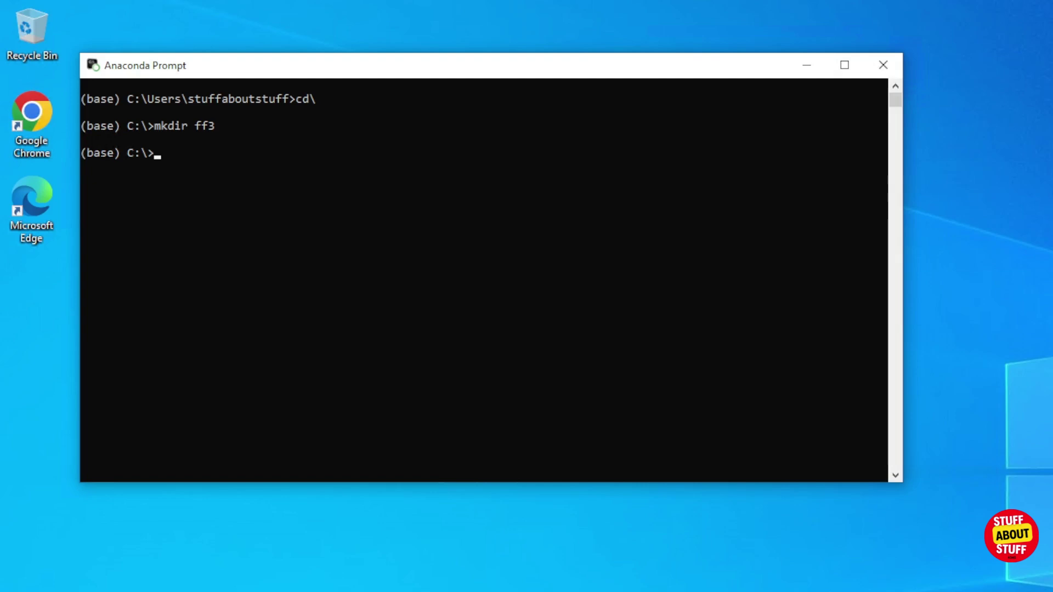
pyautogui.write('cd ')
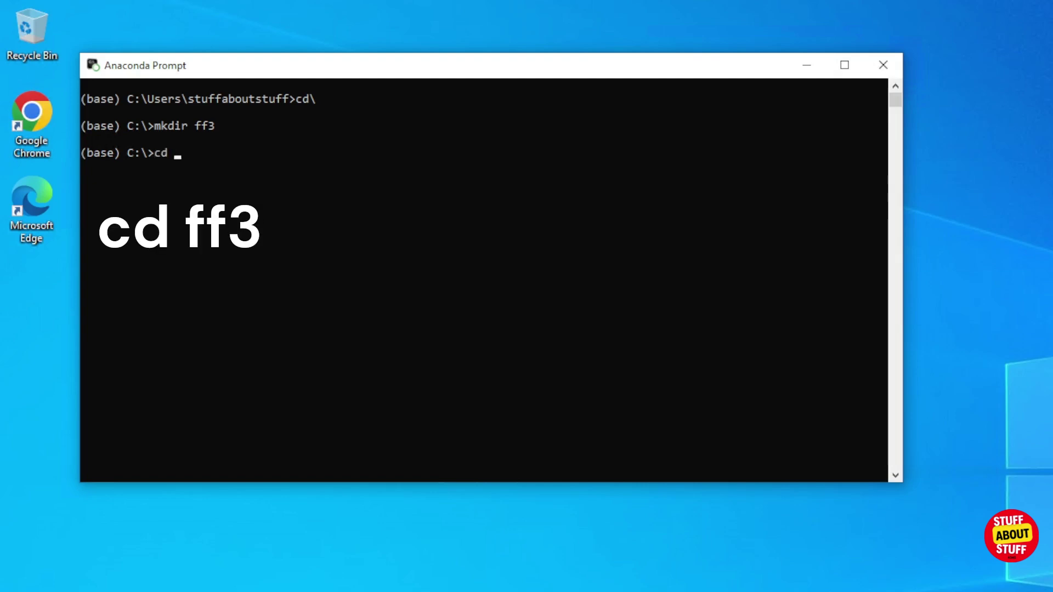
pyautogui.write('ff3')
pyautogui.press('Return')
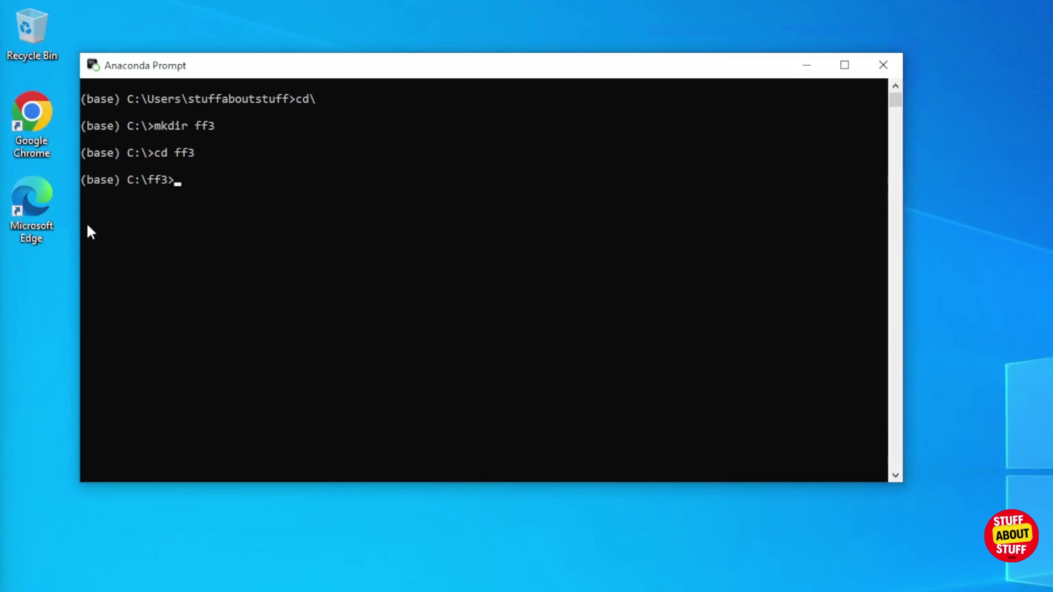
pyautogui.write('conda create -n facefusion3 python=3.12')
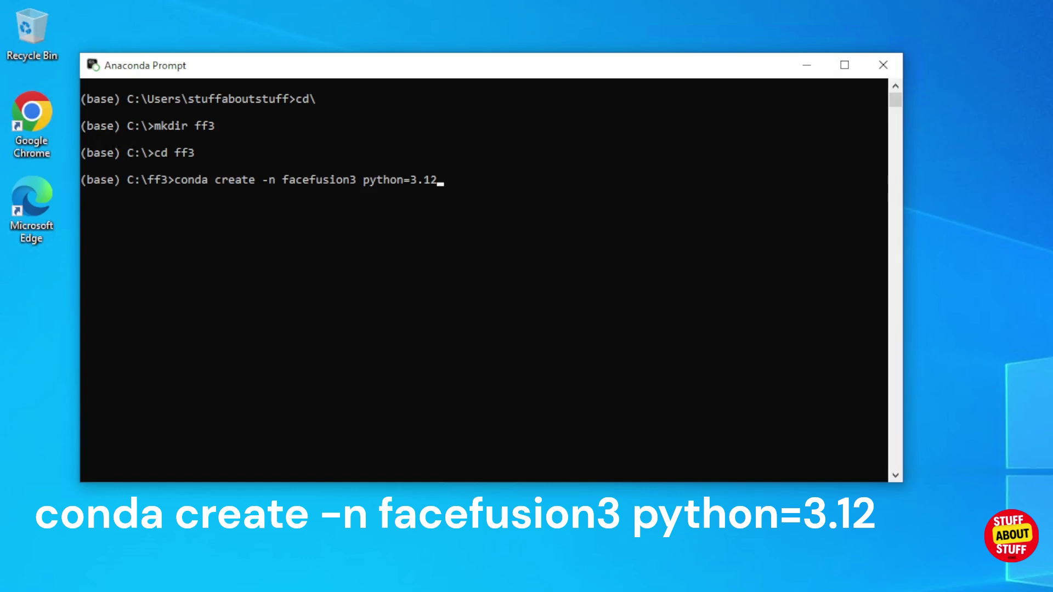
# Confirm creating the Python 3.12 facefusion3 environment, then run conda activate facefusion3.
pyautogui.press('Return')
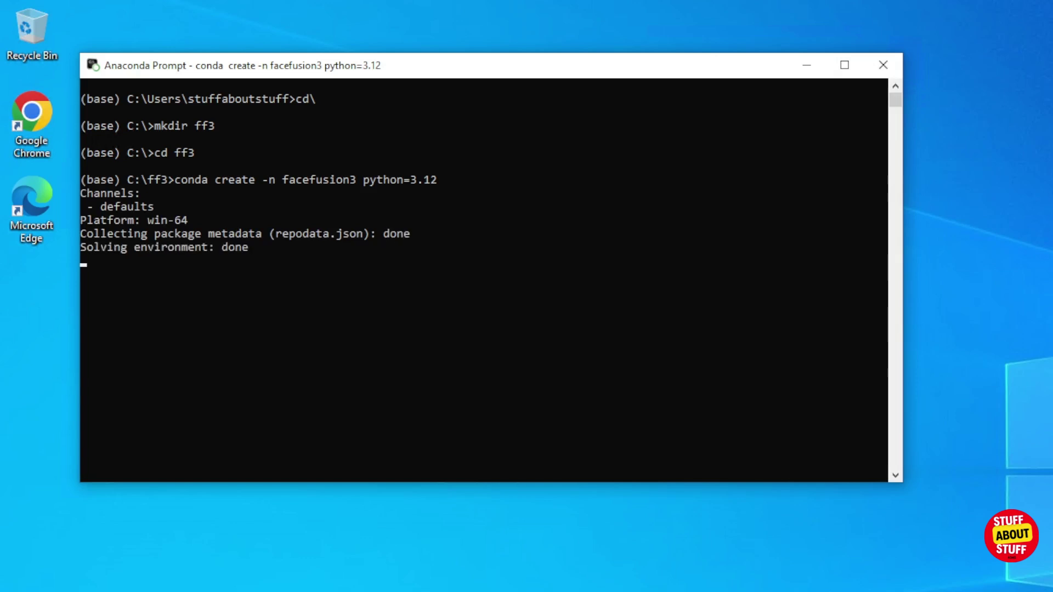
pyautogui.write('y')
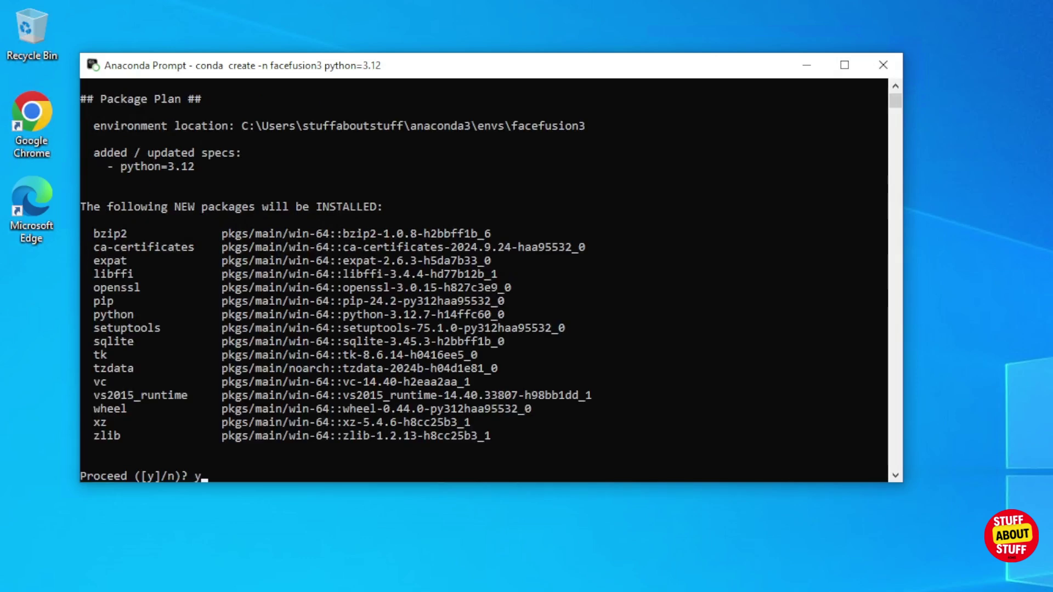
pyautogui.press('Return')
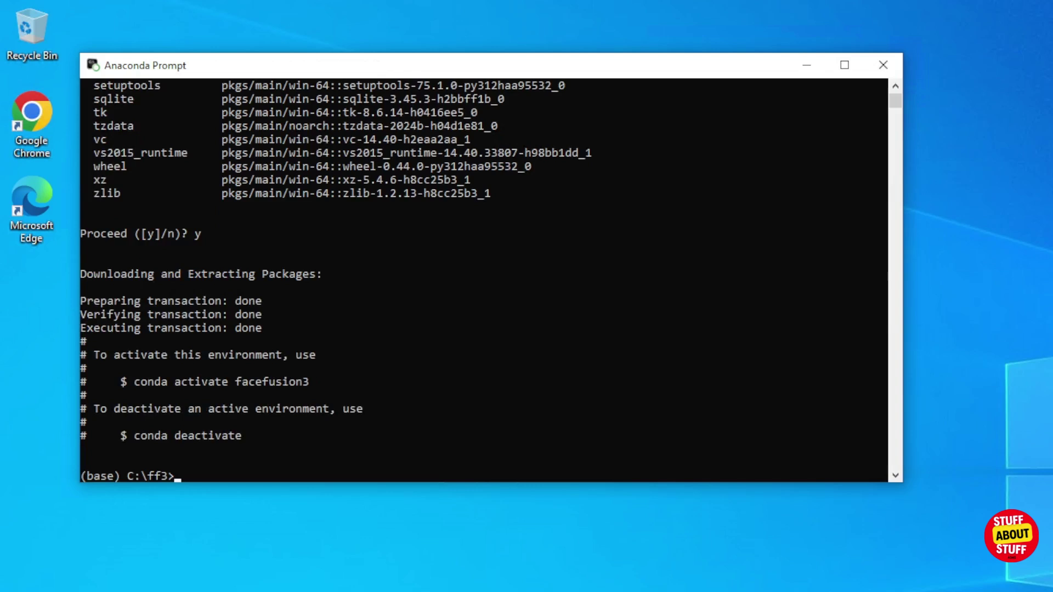
pyautogui.write('conda ac')
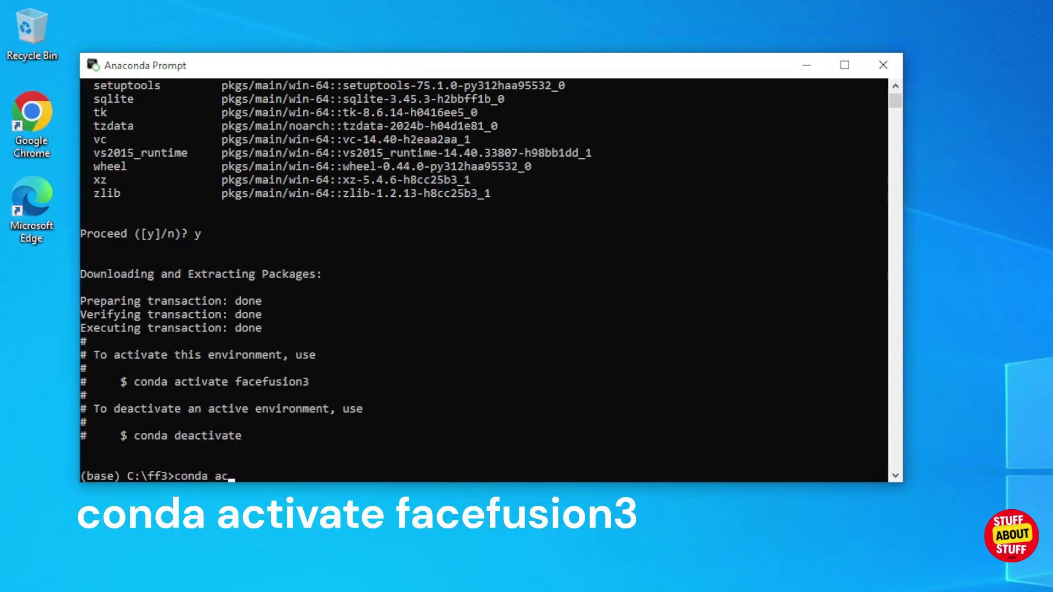
pyautogui.write('tivate facefusion3')
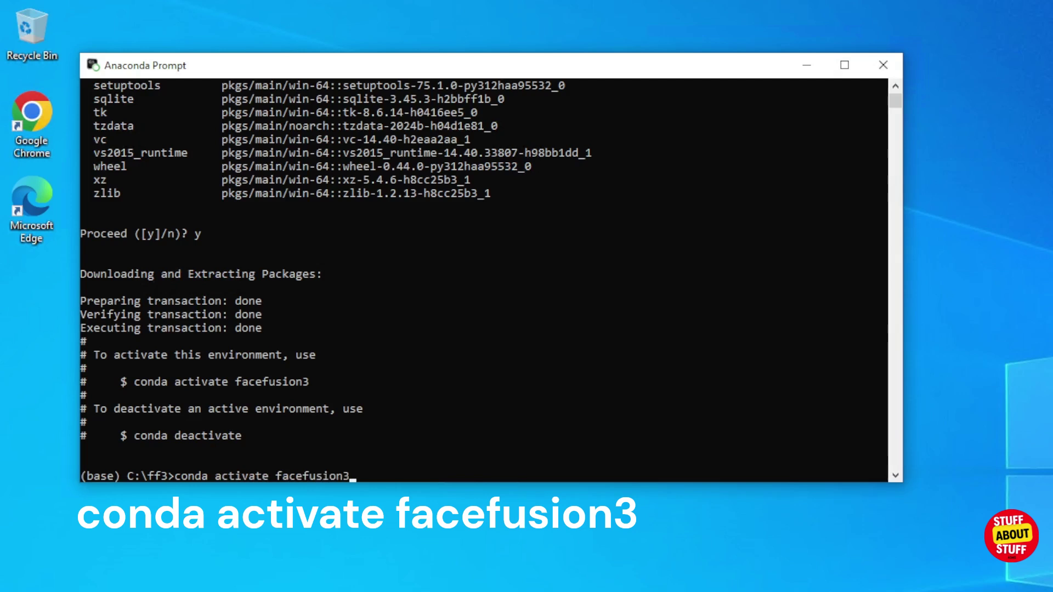
pyautogui.press('Return')
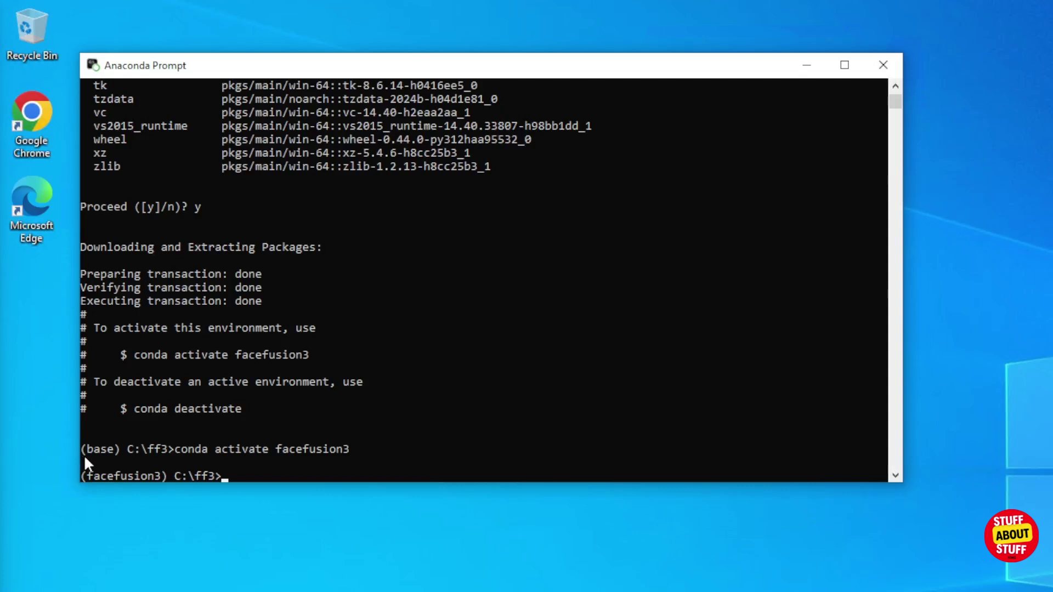
# Install git into facefusion3 with conda install git, confirming with y.
pyautogui.write('conda install git')
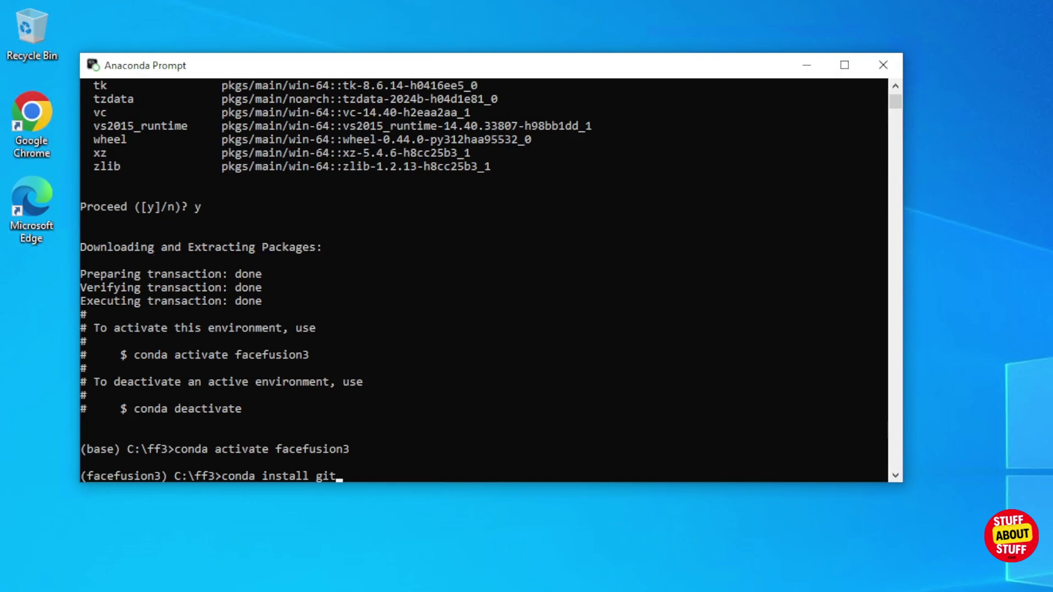
pyautogui.press('Return')
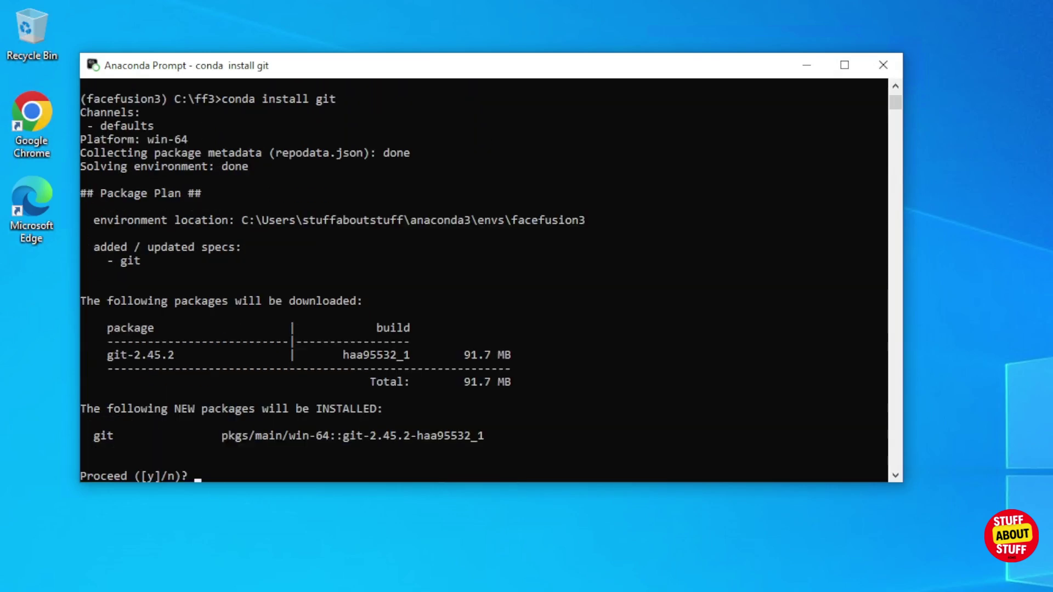
pyautogui.write('y')
pyautogui.press('Return')
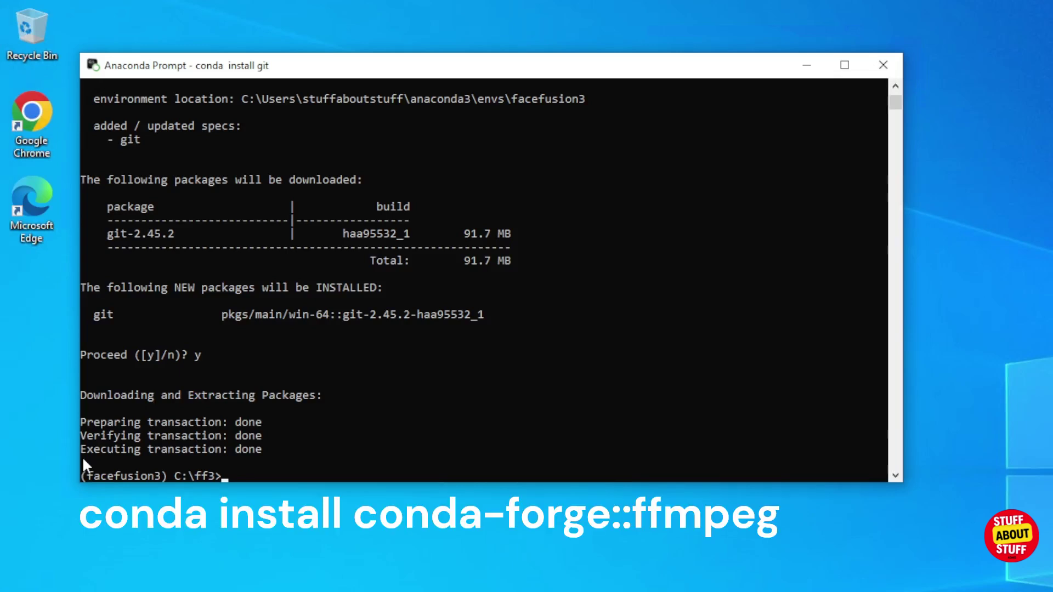
# Install ffmpeg from conda-forge with conda install conda-forge::ffmpeg.
pyautogui.write('conda install conda-forge::ffmpeg')
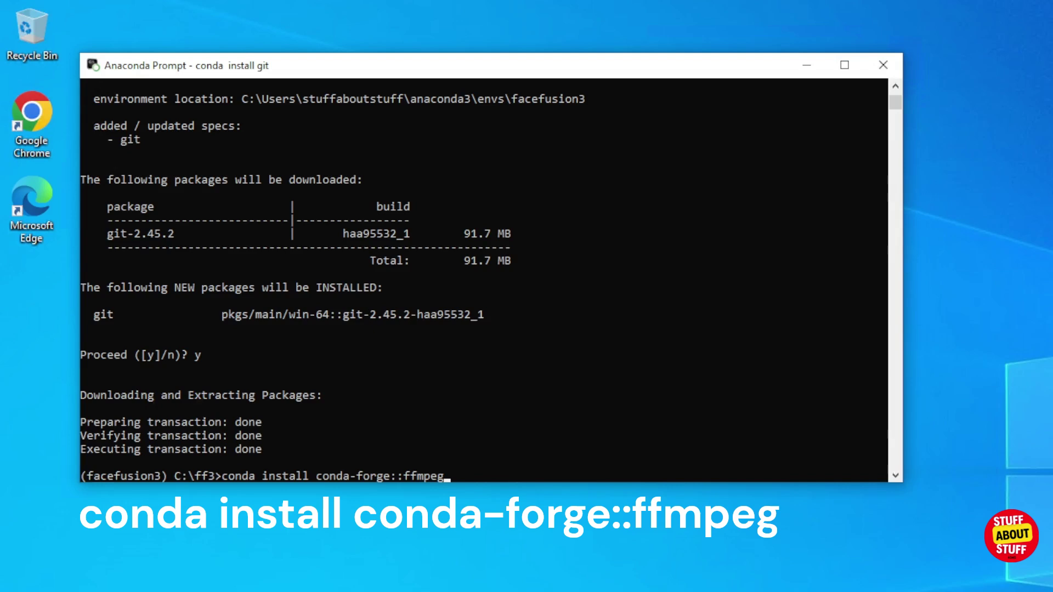
pyautogui.press('Return')
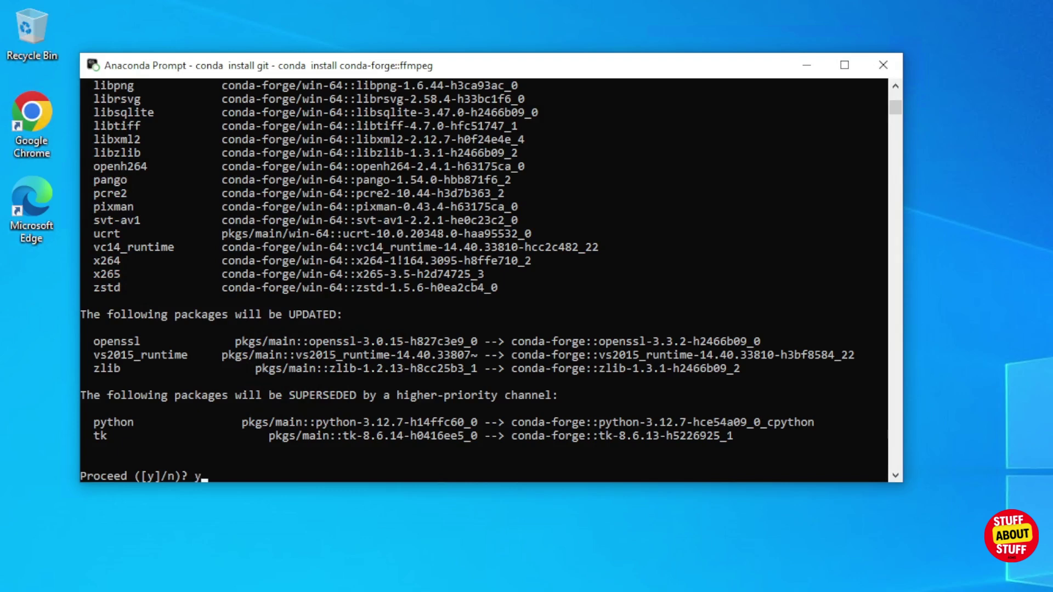
pyautogui.press('Return')
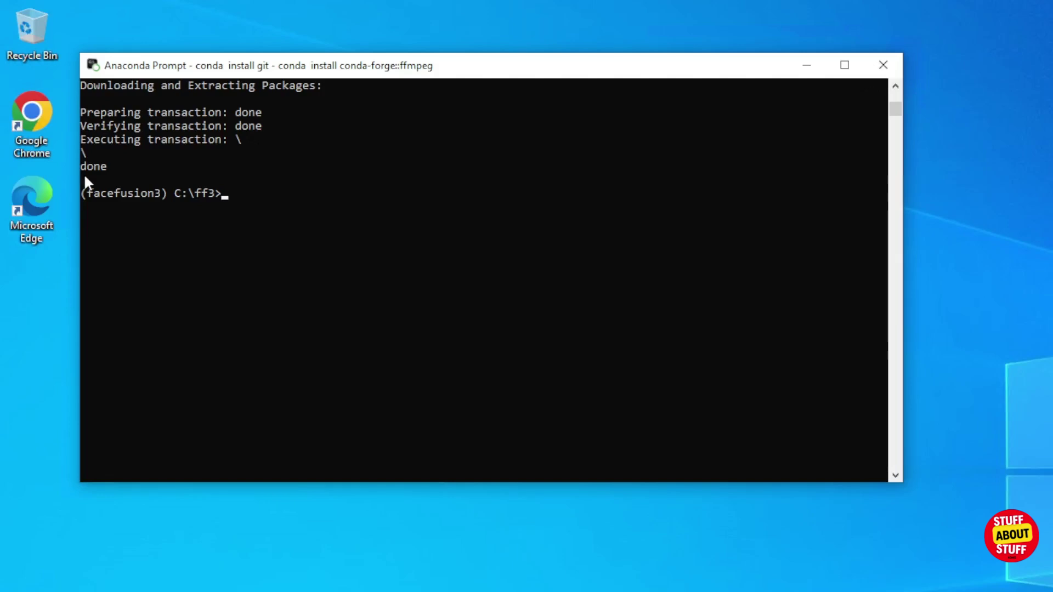
# Install CodecGuide.K-LiteCodecPack.Basic via winget, accepting the source agreements.
pyautogui.write('winget install -e --id CodecGuide.K-LiteCodecPack.Basic')
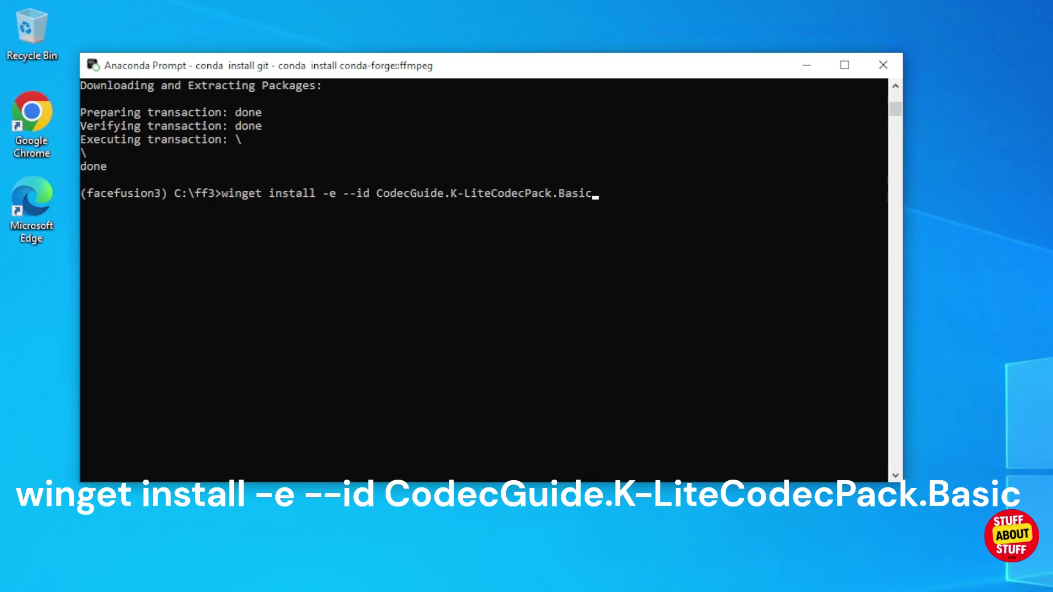
pyautogui.press('Return')
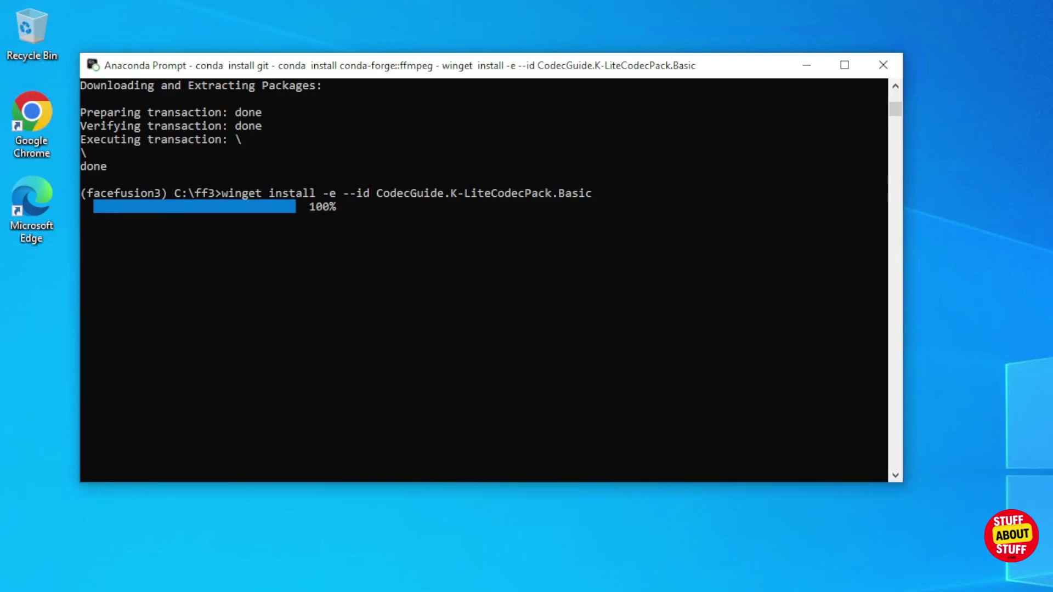
pyautogui.write('y')
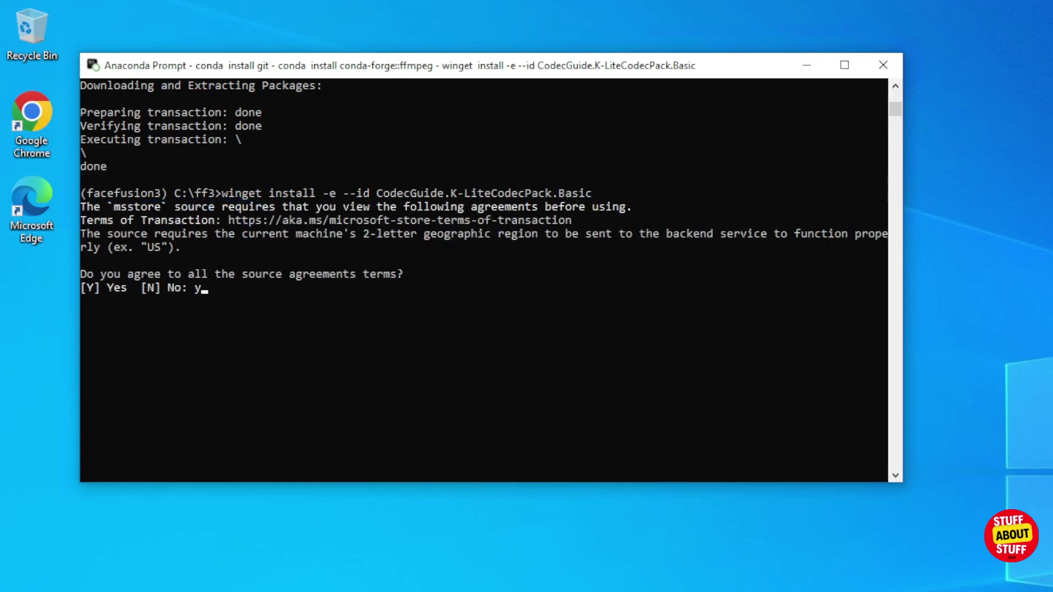
pyautogui.press('Return')
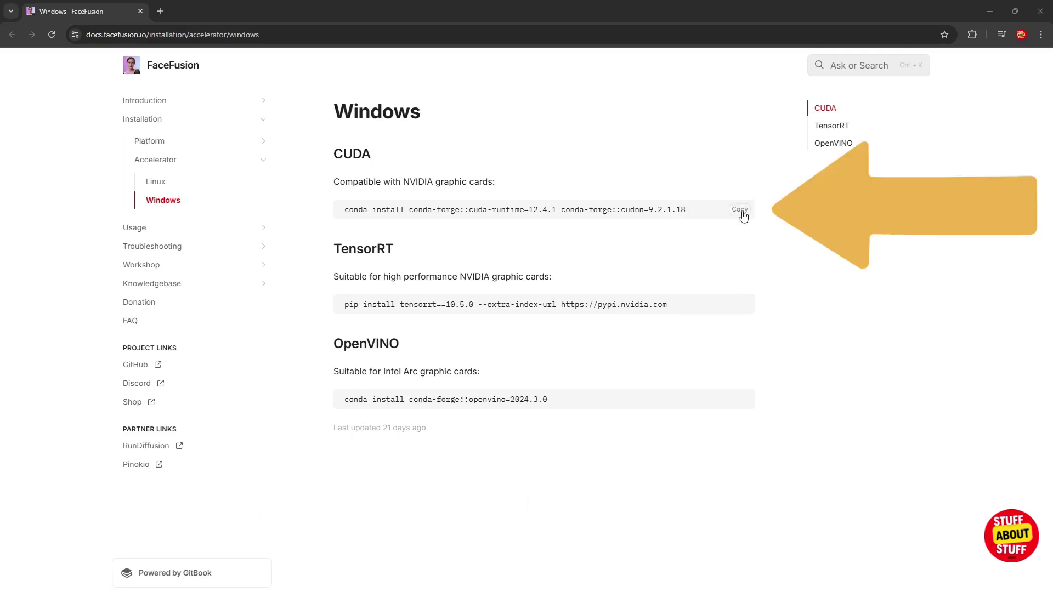
pyautogui.click(742, 209)
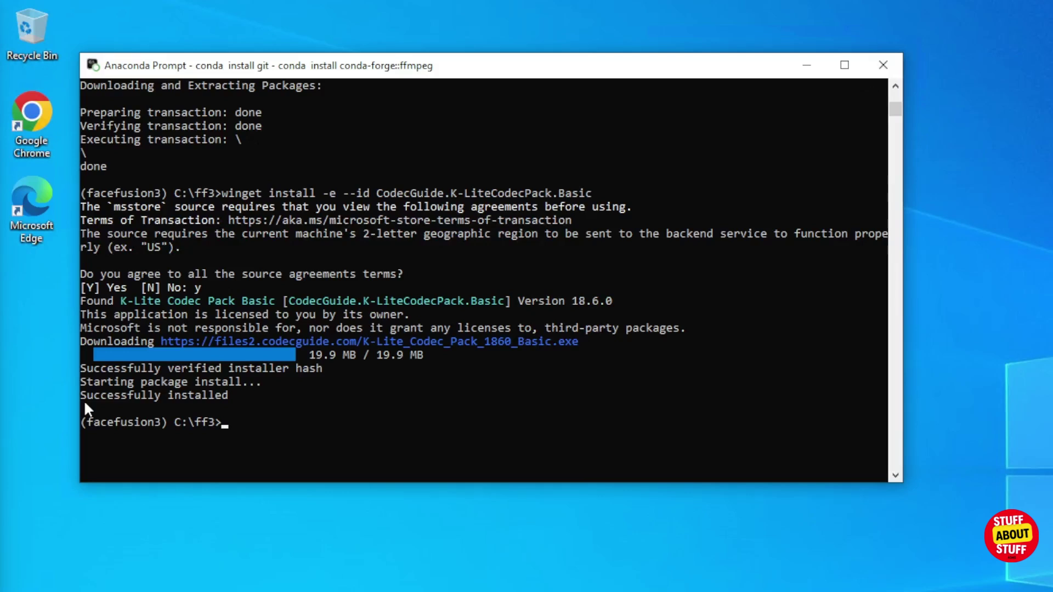
# Install conda-forge cuda-runtime 12.4.1 and cudnn 9.2.1.18, confirming with y.
pyautogui.hotkey('ctrl', 'v')
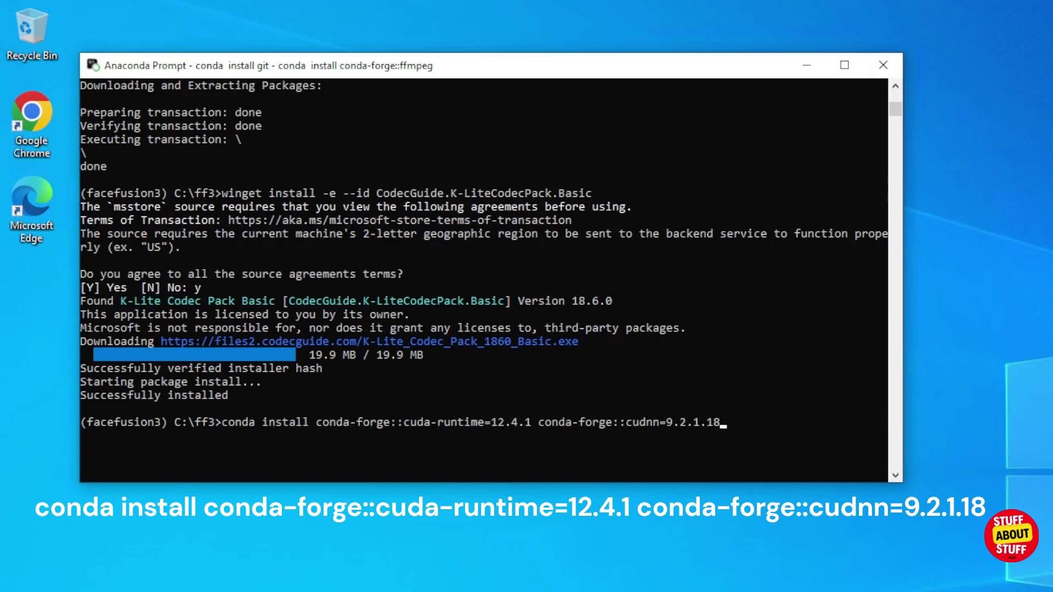
pyautogui.press('Return')
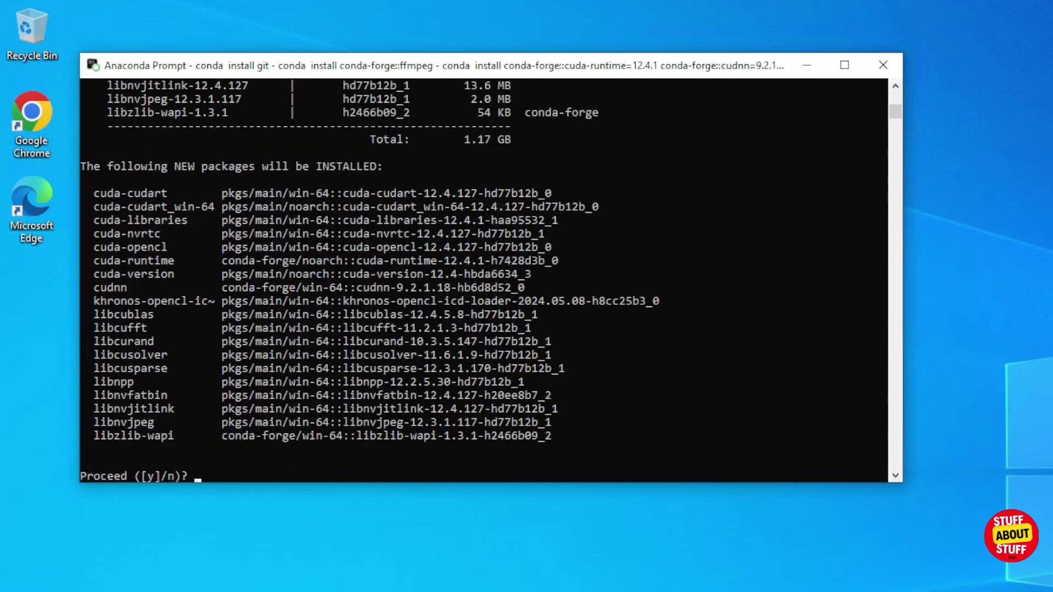
pyautogui.write('y')
pyautogui.press('Return')
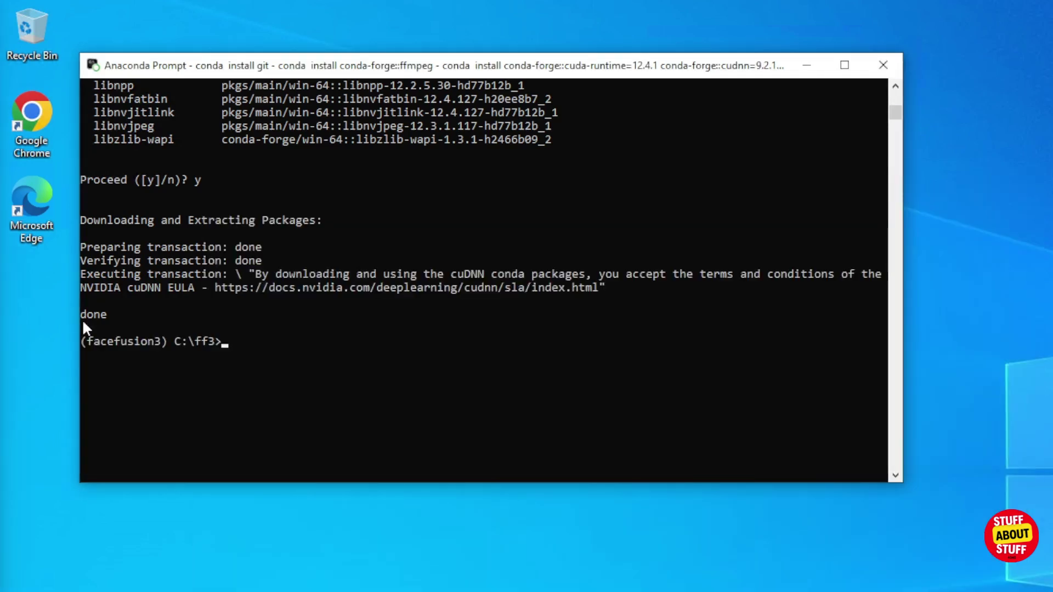
pyautogui.hotkey('ctrl', 'v')
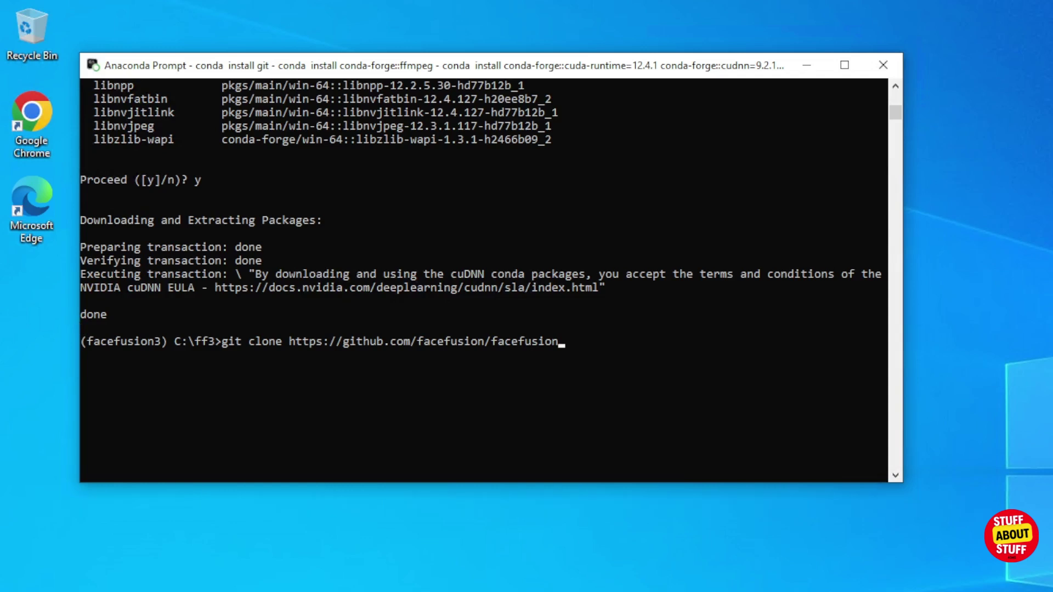
# Clone github.com/facefusion/facefusion into C:\ff3 and cd into the facefusion folder.
pyautogui.press('Return')
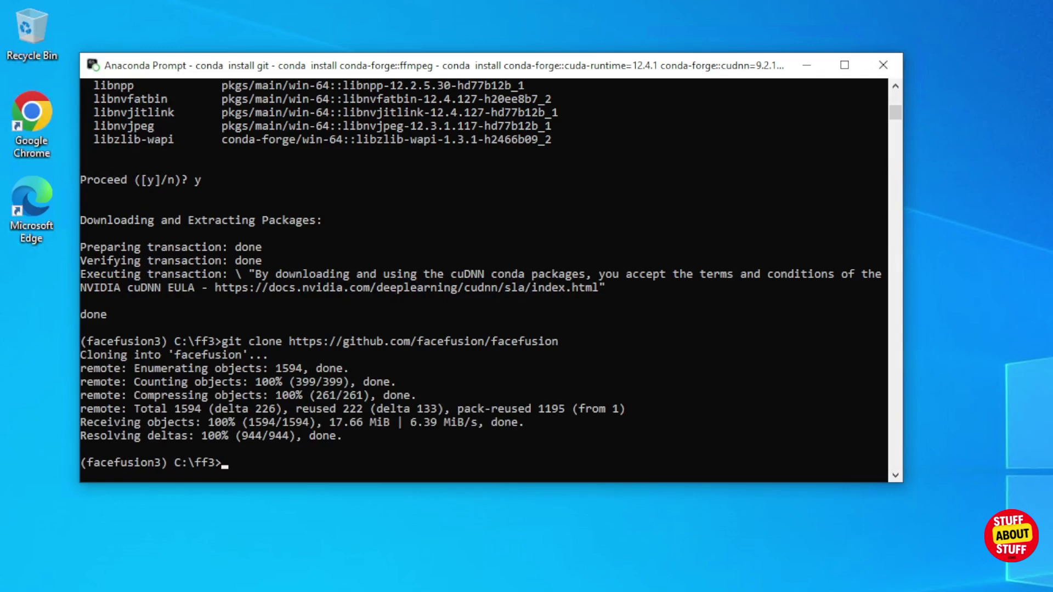
pyautogui.write('cd facefusion')
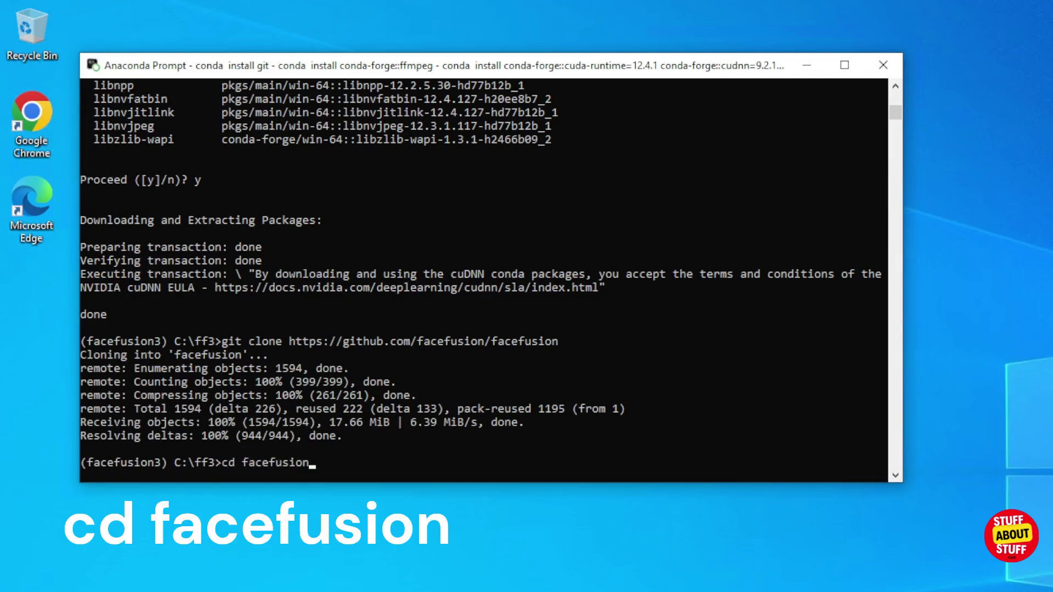
pyautogui.press('Return')
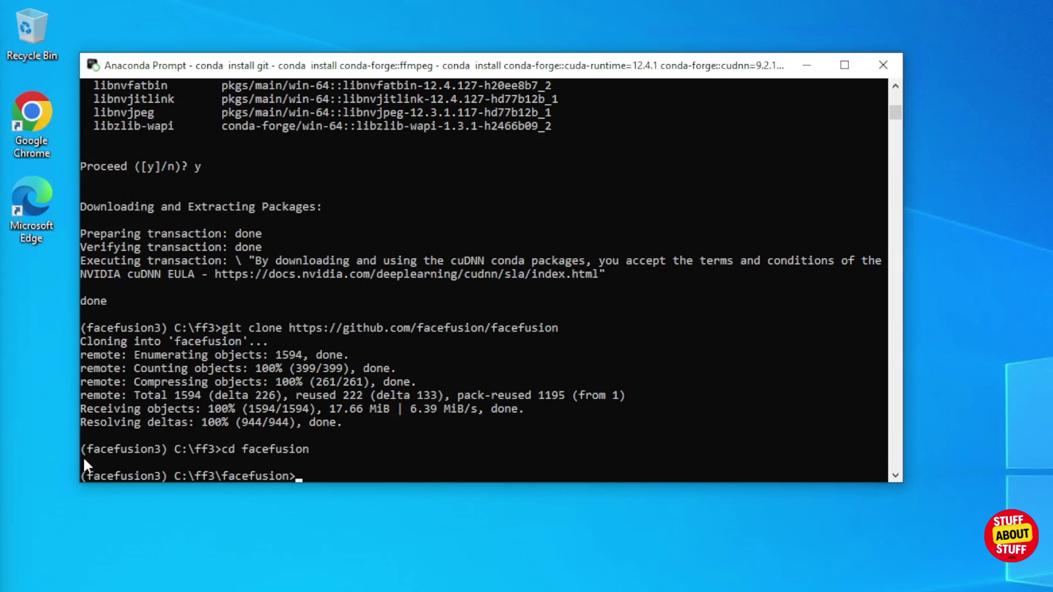
# Run python install.py --onnxruntime cuda to install FaceFusion's requirements with onnxruntime-gpu 1.19.2.
pyautogui.hotkey('ctrl', 'v')
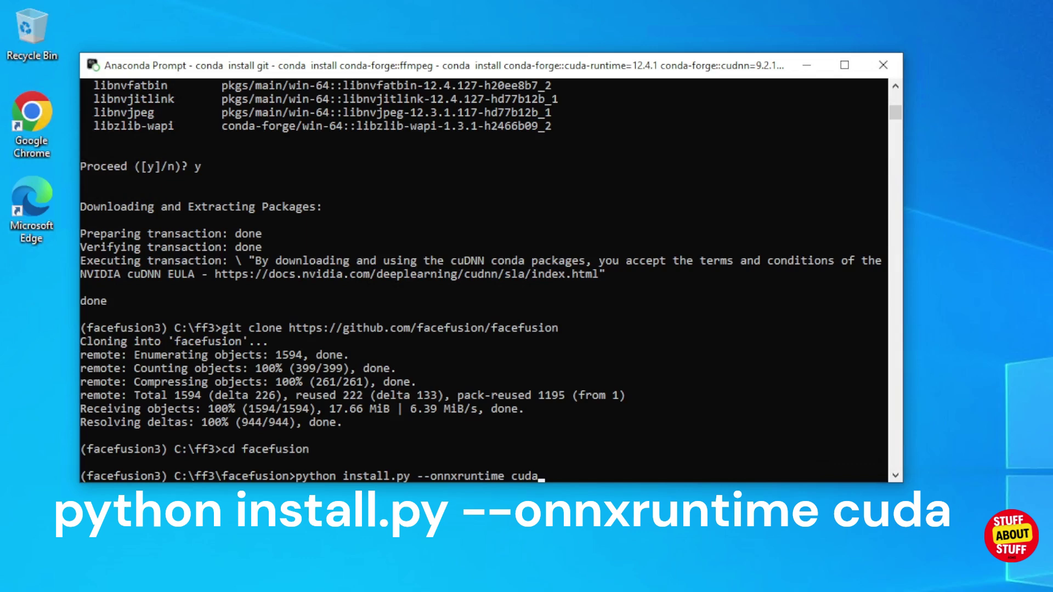
pyautogui.press('Return')
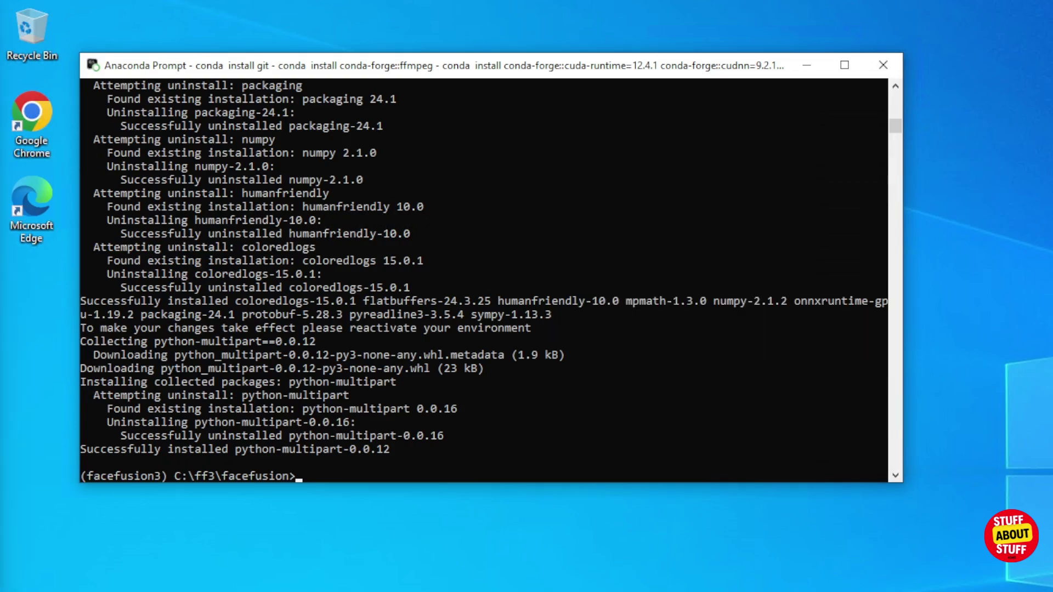
# Restart Windows from the security options screen's power menu.
pyautogui.hotkey('ctrl', 'alt', 'Delete')
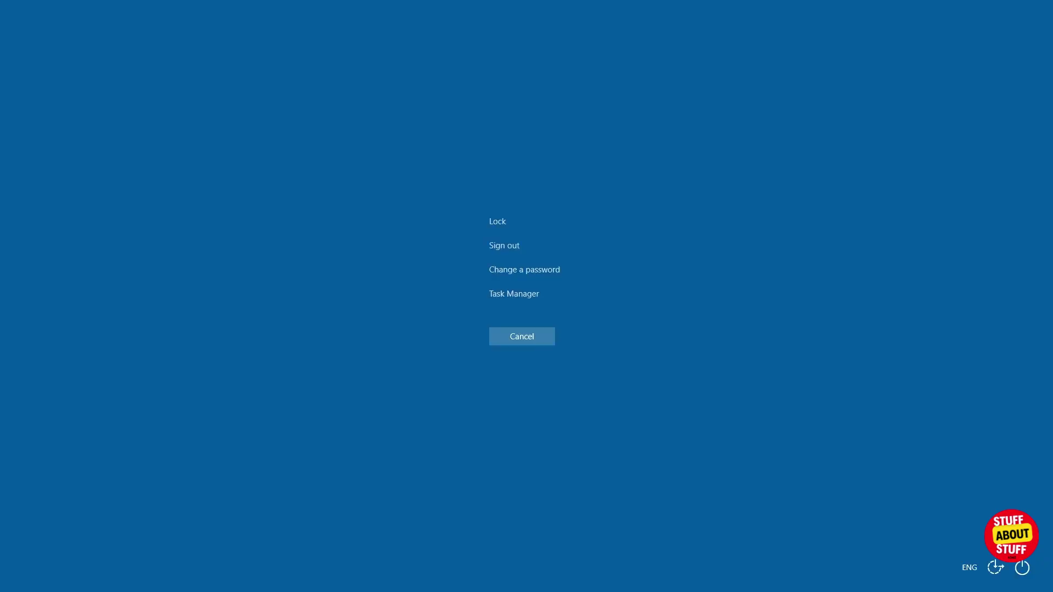
pyautogui.click(1023, 571)
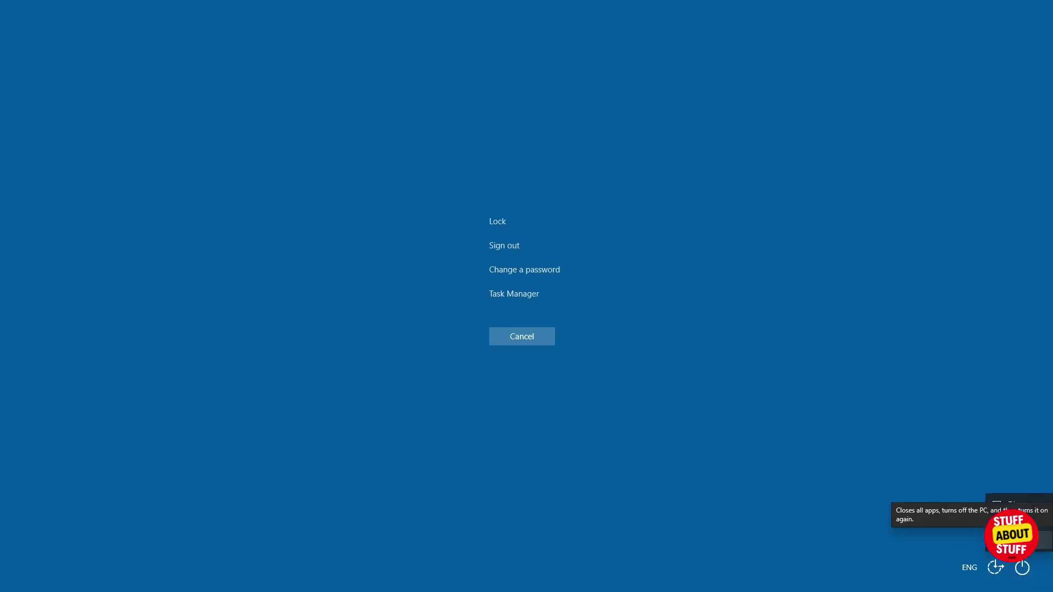
pyautogui.click(1014, 541)
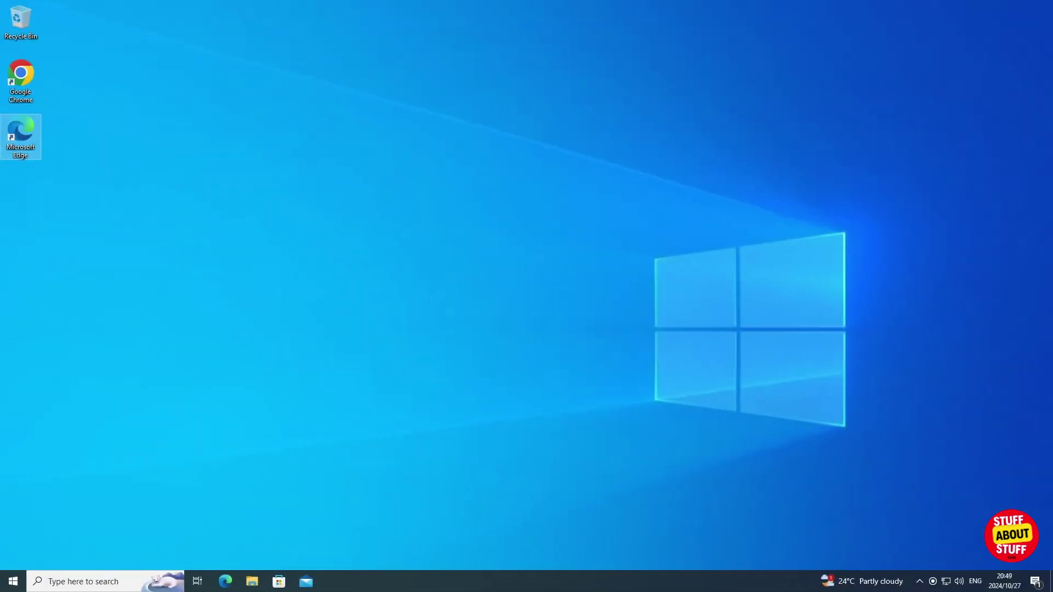
# Search the taskbar for anaconda and open Anaconda Prompt.
pyautogui.click(125, 583)
pyautogui.write('anaconda')
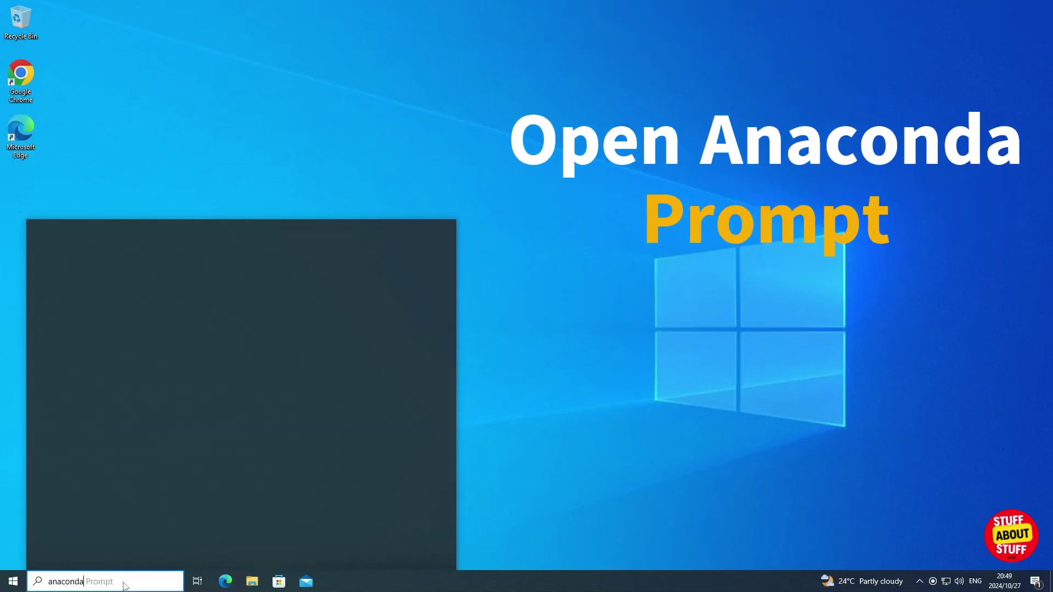
pyautogui.click(186, 283)
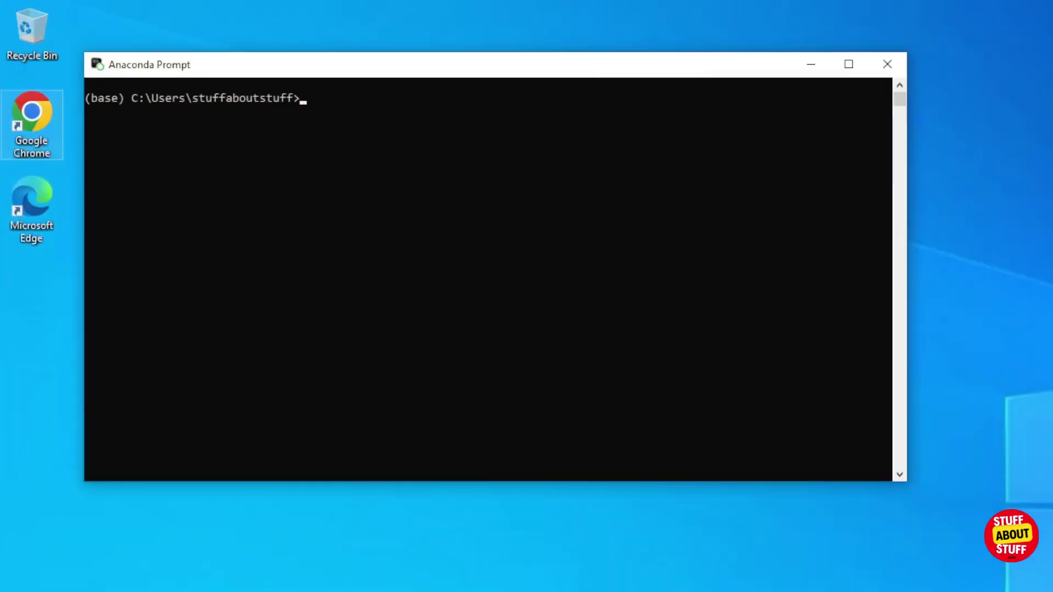
# Navigate to the C:\ff3\facefusion folder with cd commands.
pyautogui.write('cd\\')
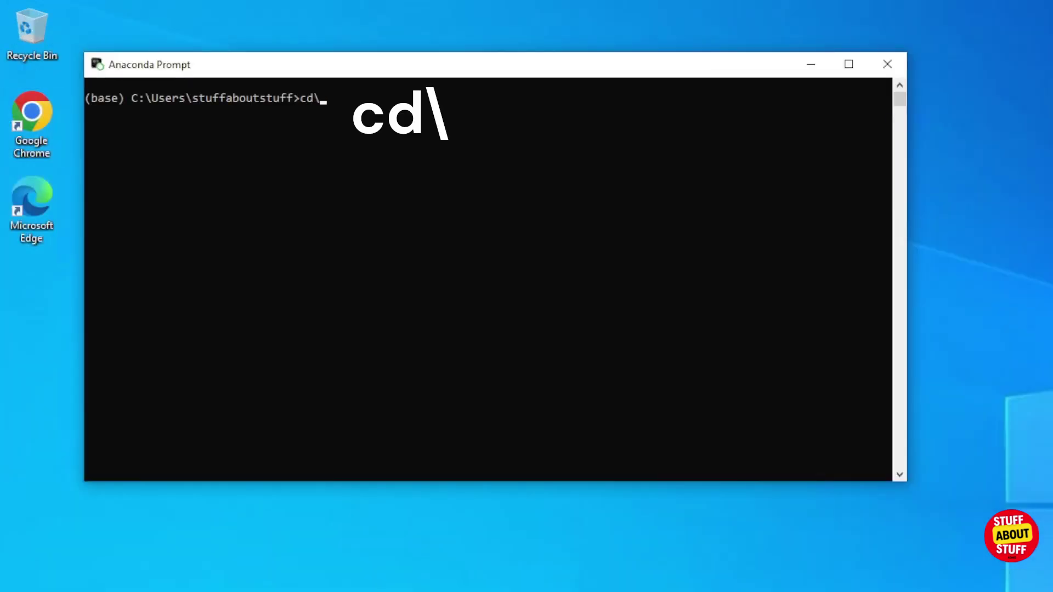
pyautogui.press('Return')
pyautogui.write('cd ')
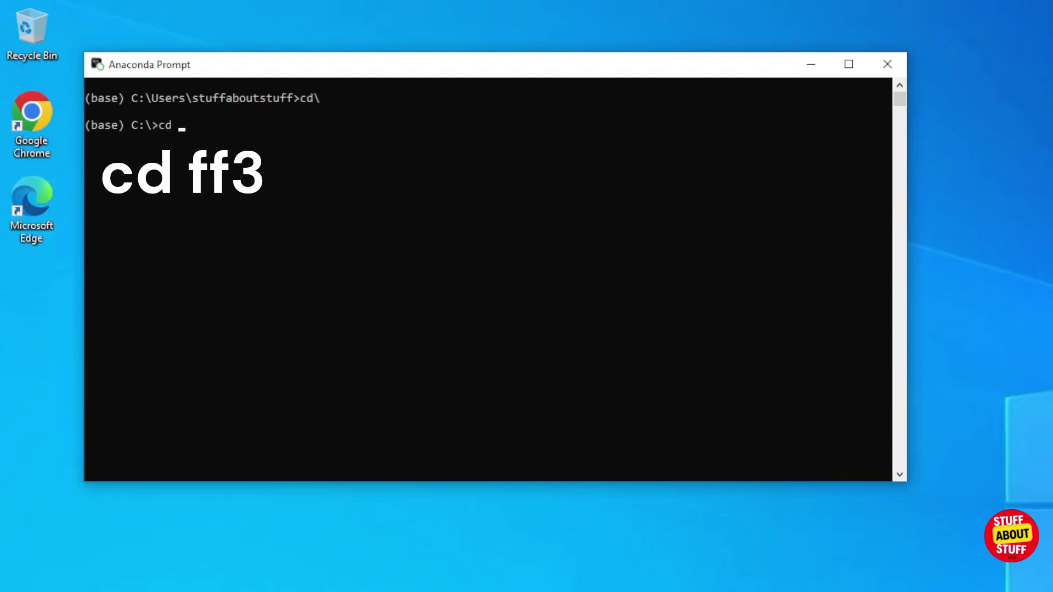
pyautogui.write('ff3')
pyautogui.press('Return')
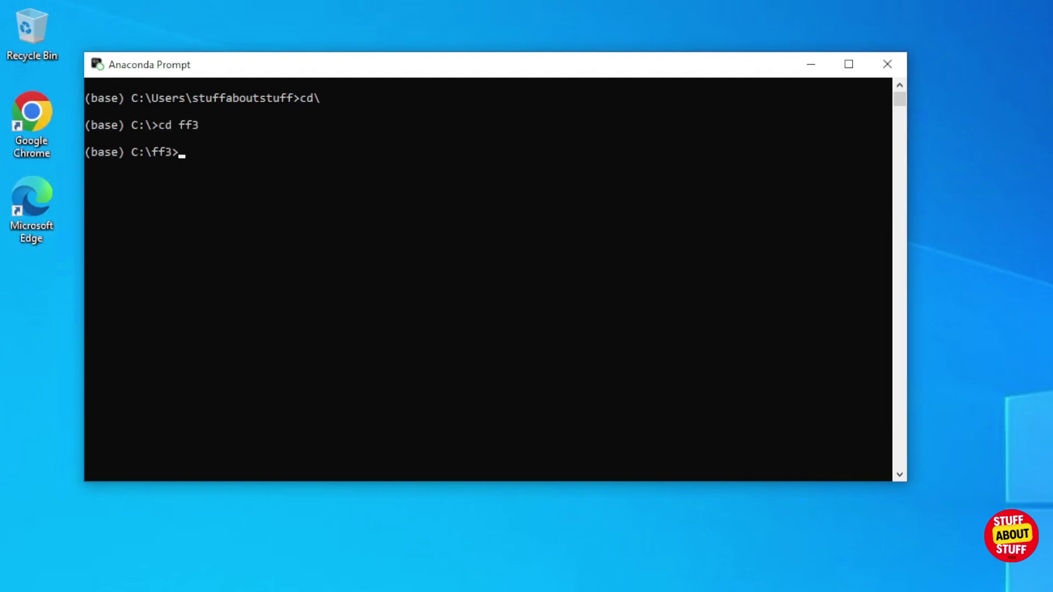
pyautogui.write('cd facefusion')
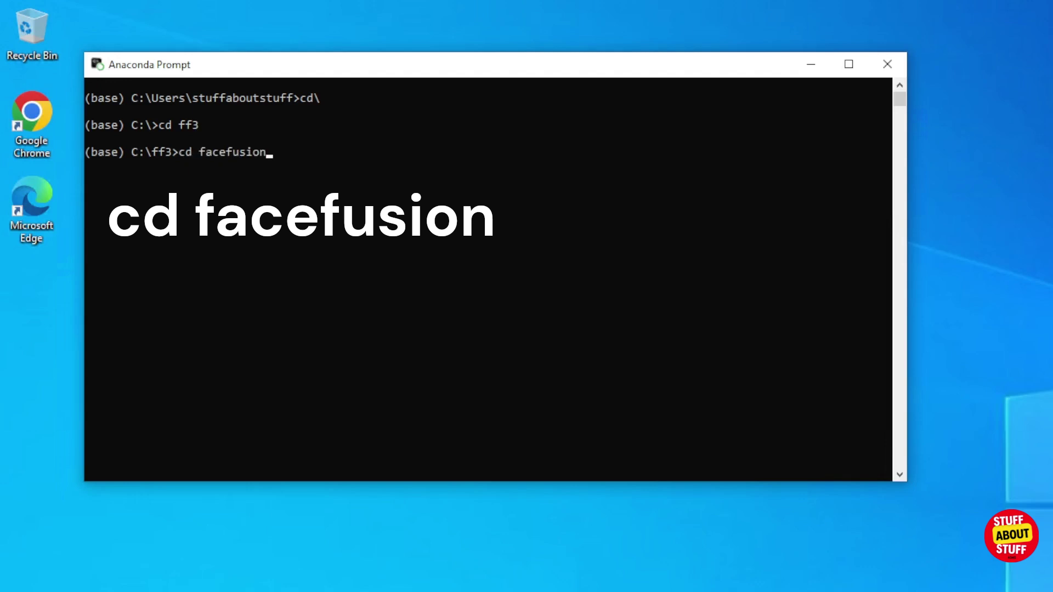
pyautogui.press('Return')
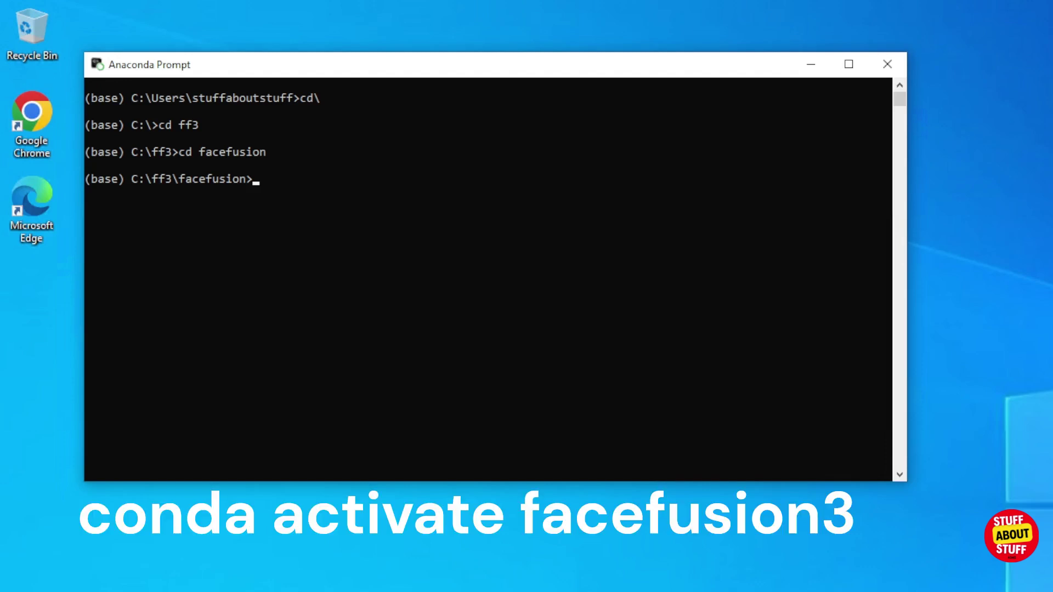
# Activate the facefusion3 environment and paste the 'python facefusion.py run --open-browser' command.
pyautogui.write('conda ')
pyautogui.write('activate')
pyautogui.write(' fa')
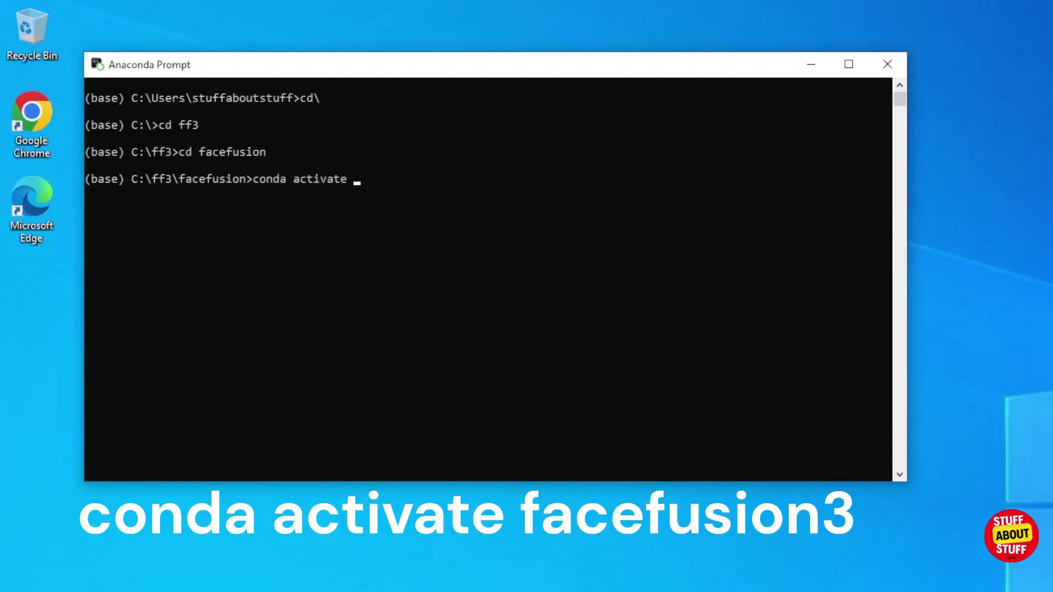
pyautogui.write('ce')
pyautogui.write('fusion')
pyautogui.write('3')
pyautogui.press('Return')
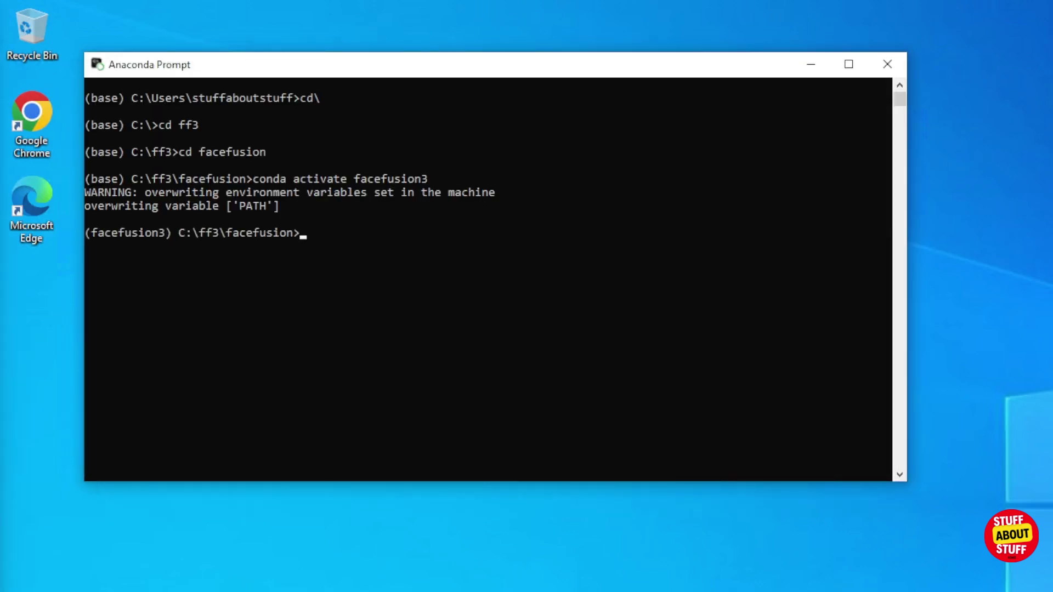
pyautogui.write('python facefusion.py run --open-browser')
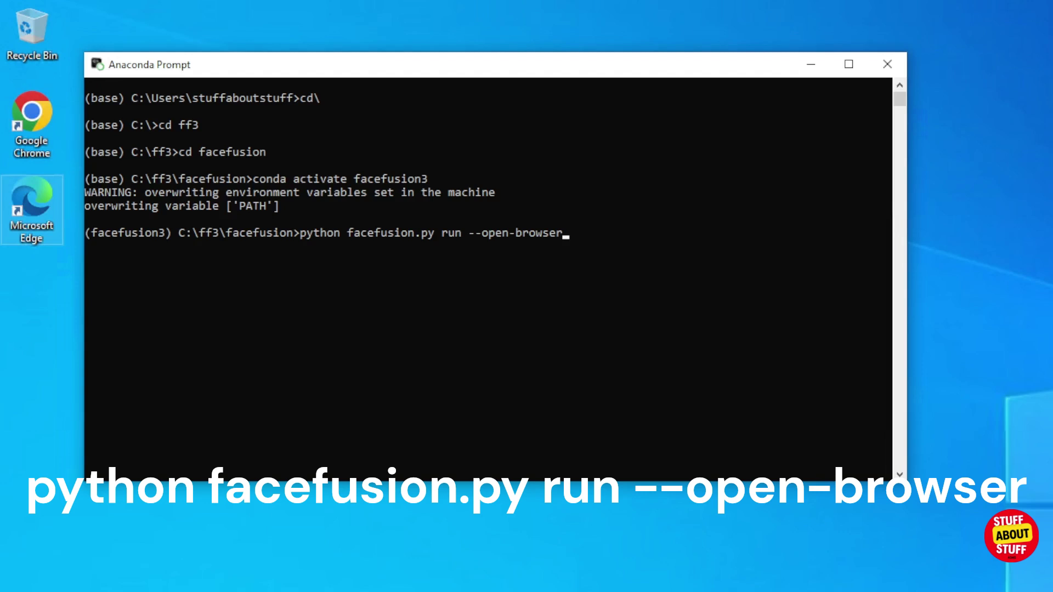
# Run 'python facefusion.py run --open-browser' to open FaceFusion 3.0.1 at 127.0.0.1:7860.
pyautogui.press('Return')
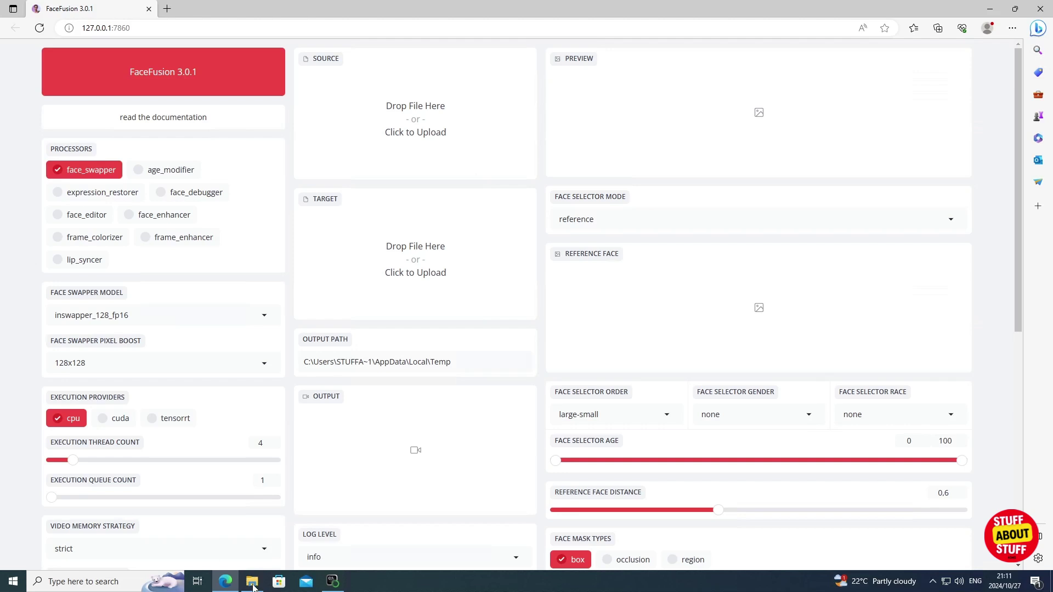
# Drag MrBean.png from File Explorer onto the SOURCE area as the source face.
pyautogui.click(252, 583)
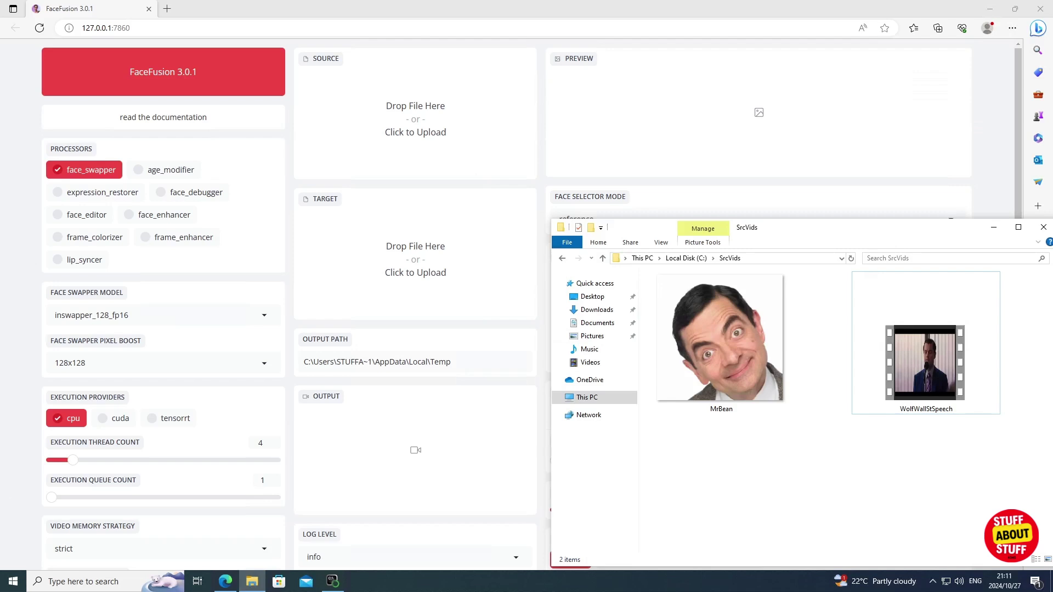
pyautogui.click(691, 395)
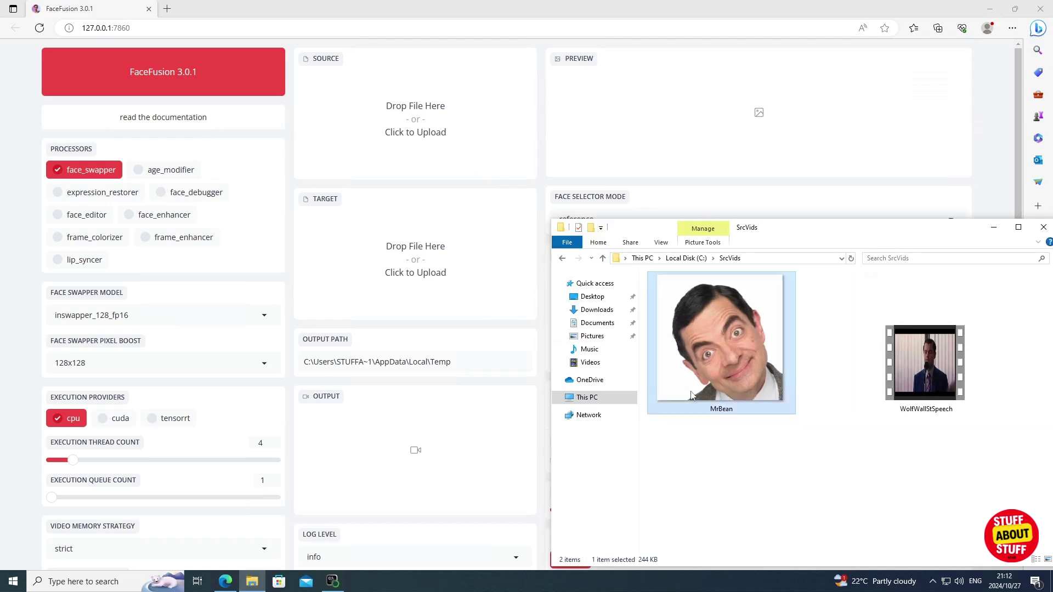
pyautogui.moveTo(691, 395); pyautogui.dragTo(429, 147)
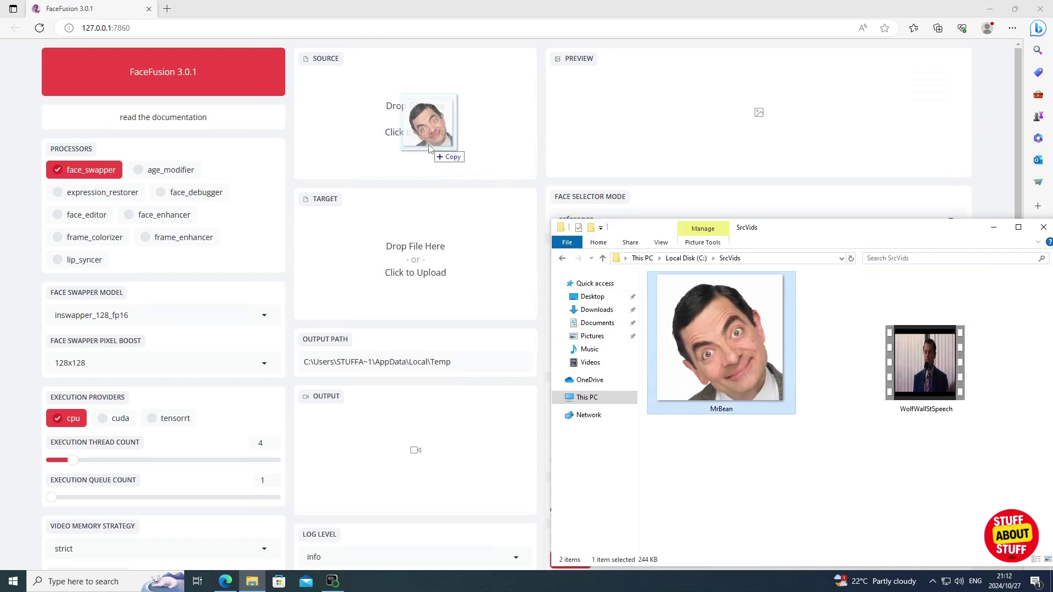
pyautogui.moveTo(429, 147); pyautogui.dragTo(432, 147)
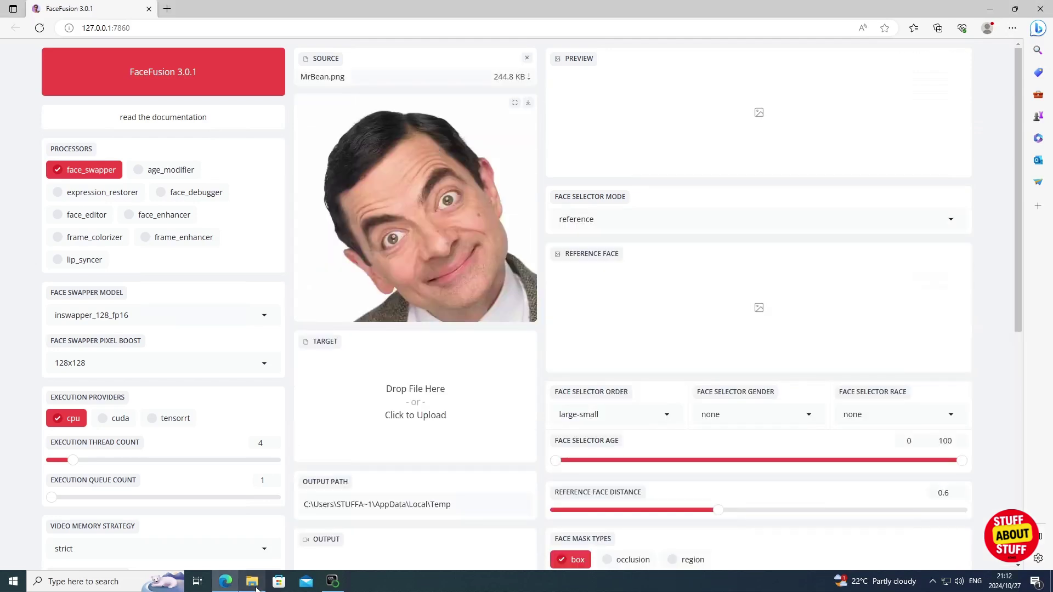
# Drag WolfWallStSpeech.mp4 from File Explorer onto the TARGET area.
pyautogui.click(251, 583)
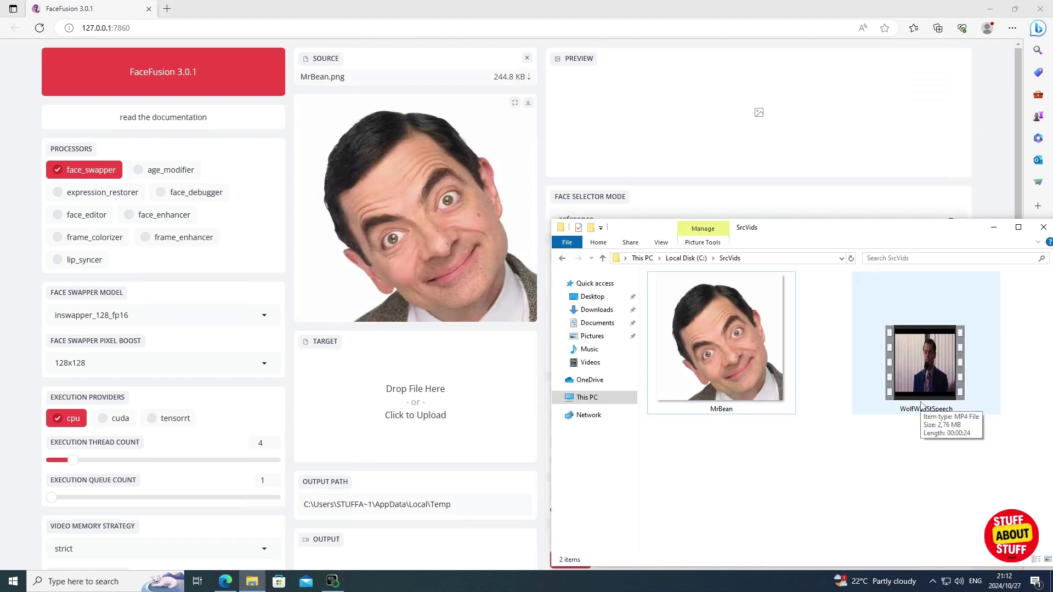
pyautogui.click(922, 406)
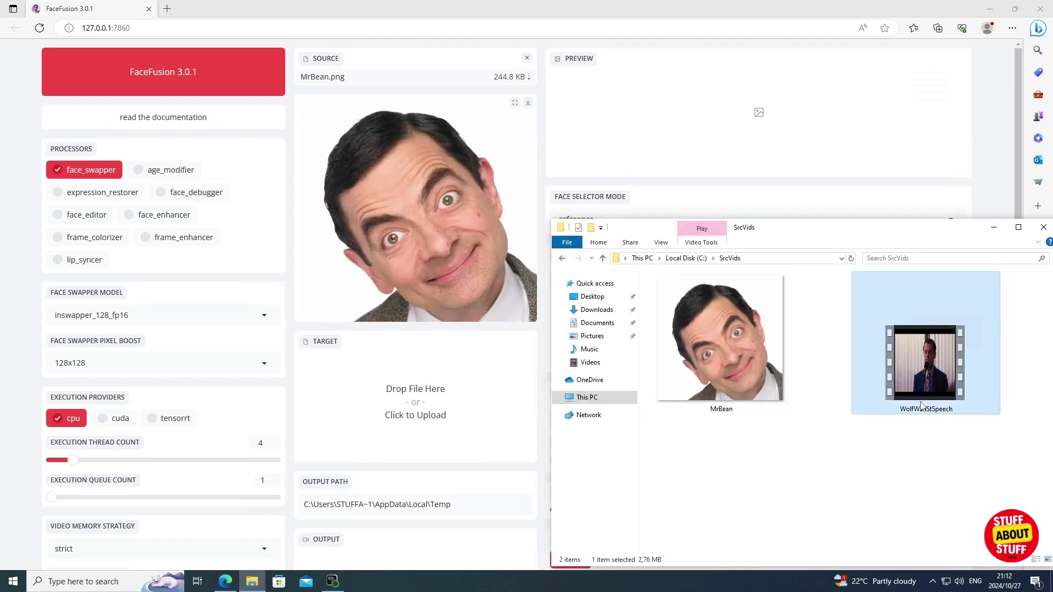
pyautogui.moveTo(923, 408); pyautogui.dragTo(397, 426)
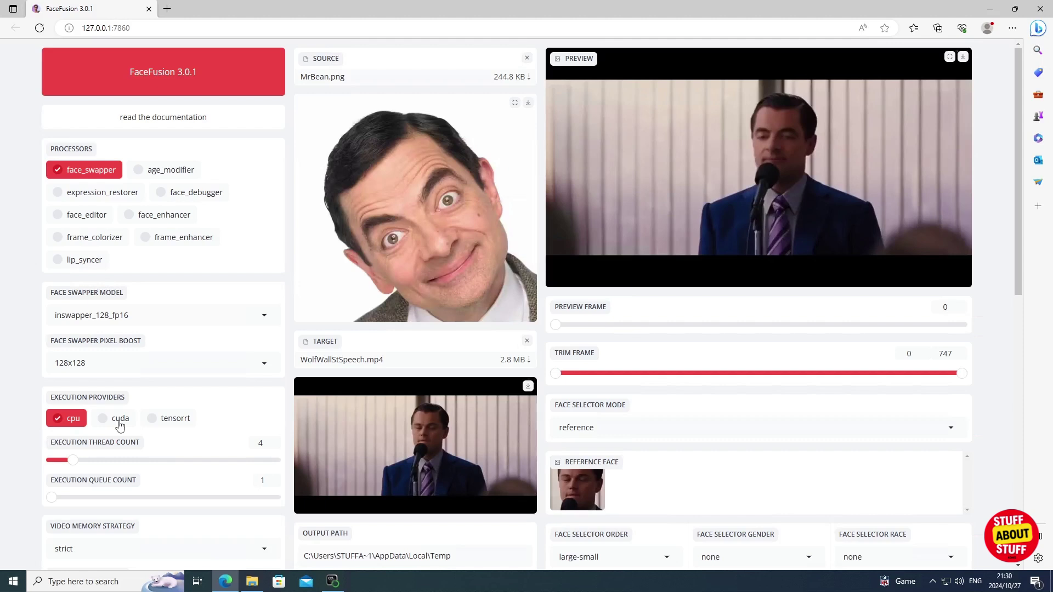
# Set Execution Providers to cuda only, start the render, and check progress in the console.
pyautogui.click(120, 425)
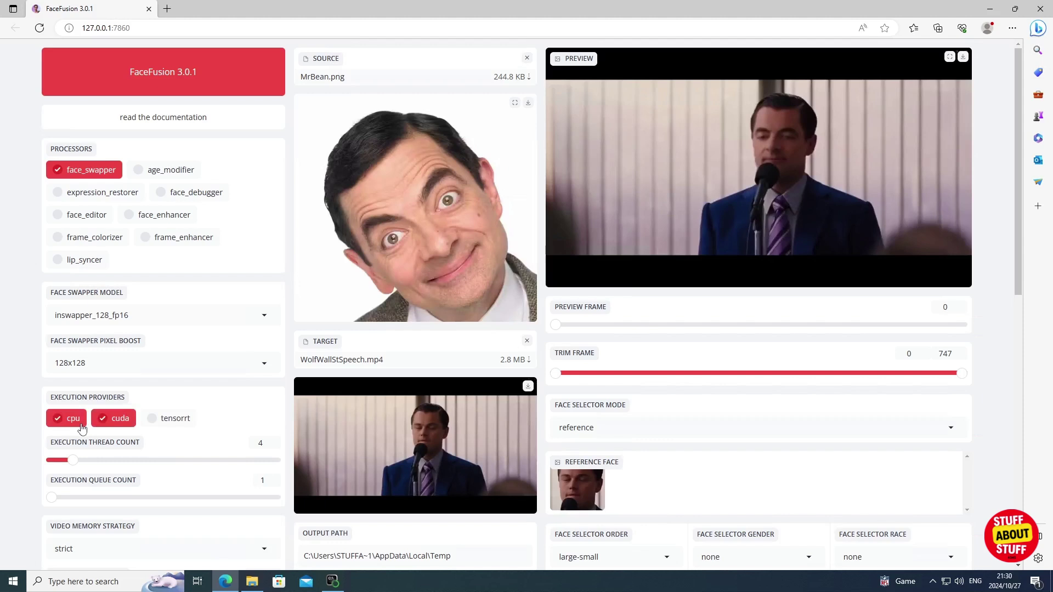
pyautogui.click(81, 425)
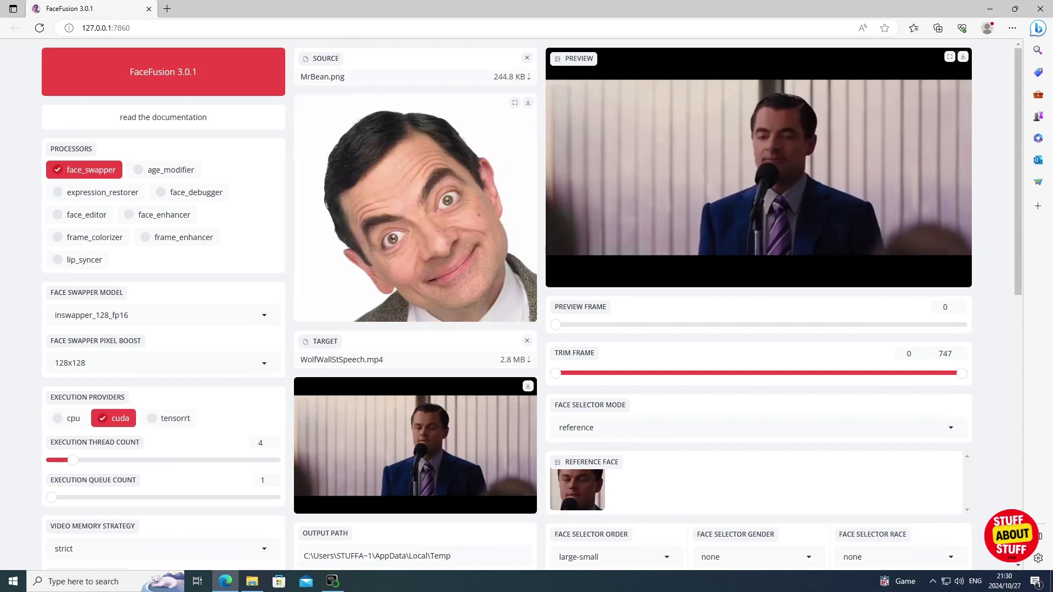
pyautogui.scroll(-8, 1018, 455)
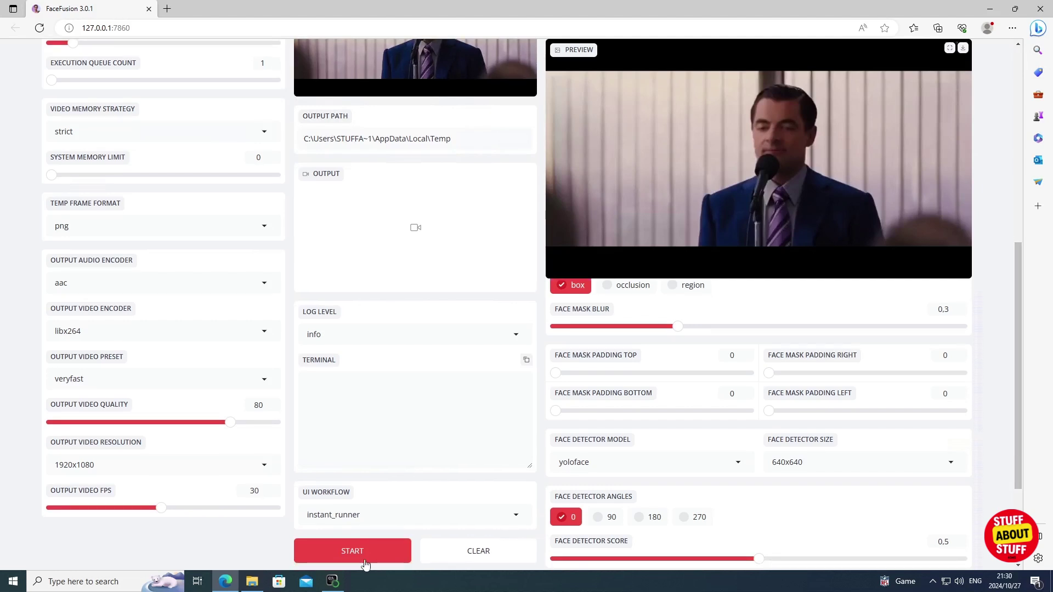
pyautogui.click(366, 563)
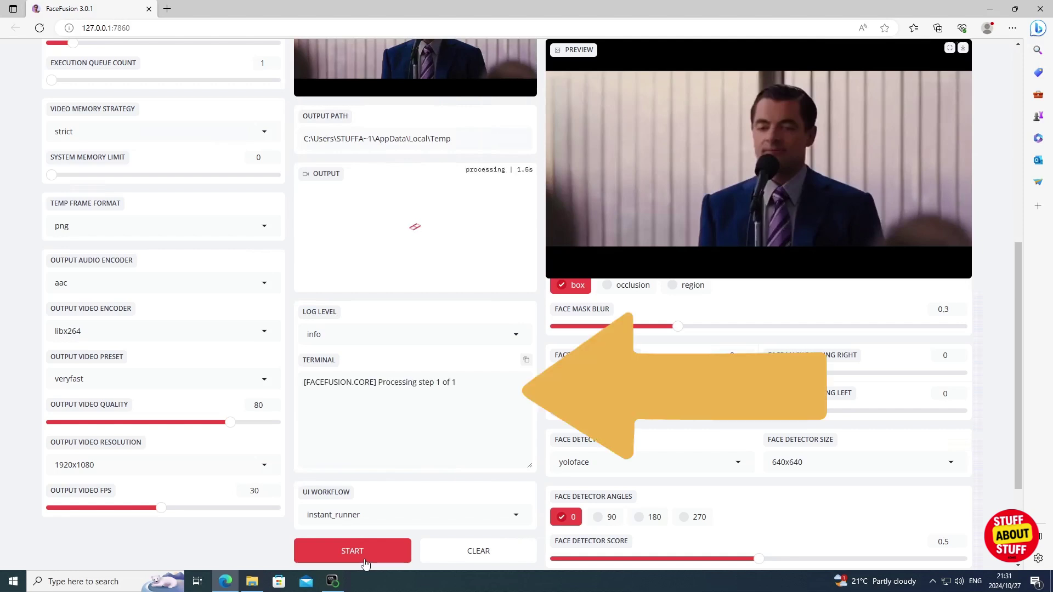
pyautogui.click(333, 586)
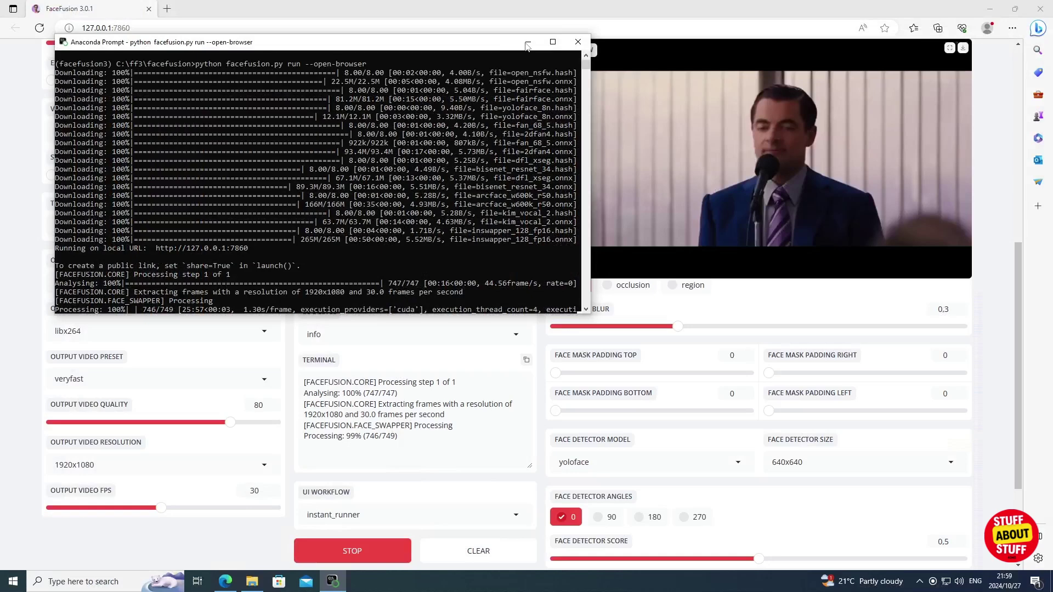
pyautogui.click(811, 64)
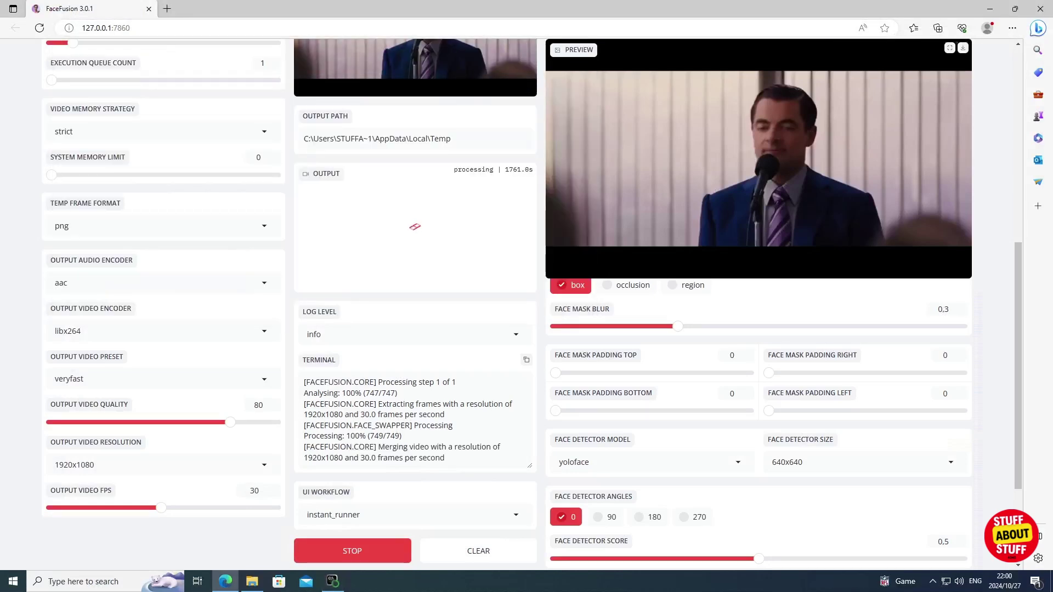